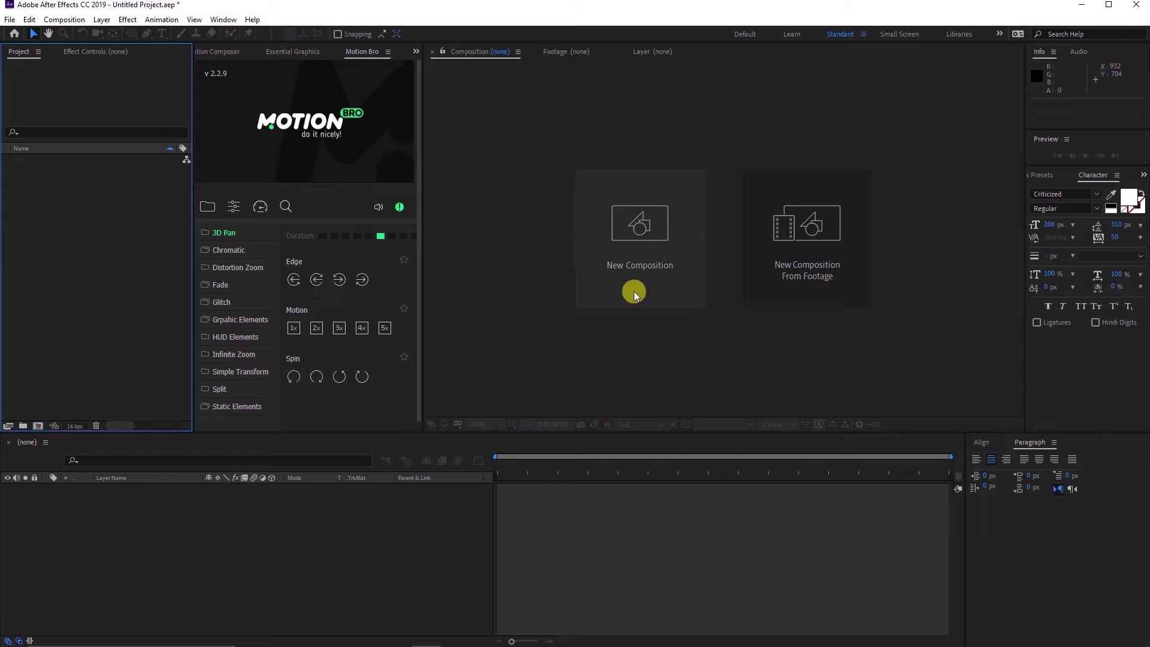
Step: Create a 1920×1080, 30 fps, 10-second composition named 'Clip Mask'
left_click(629, 234)
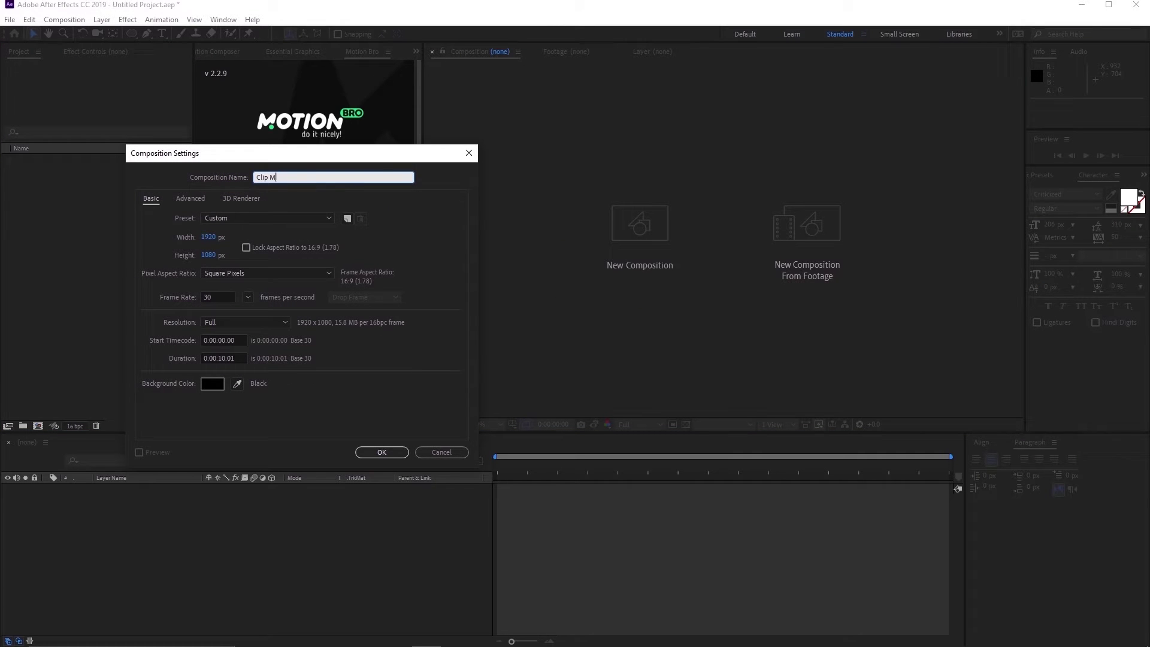
type("Clip Mask")
left_click(382, 451)
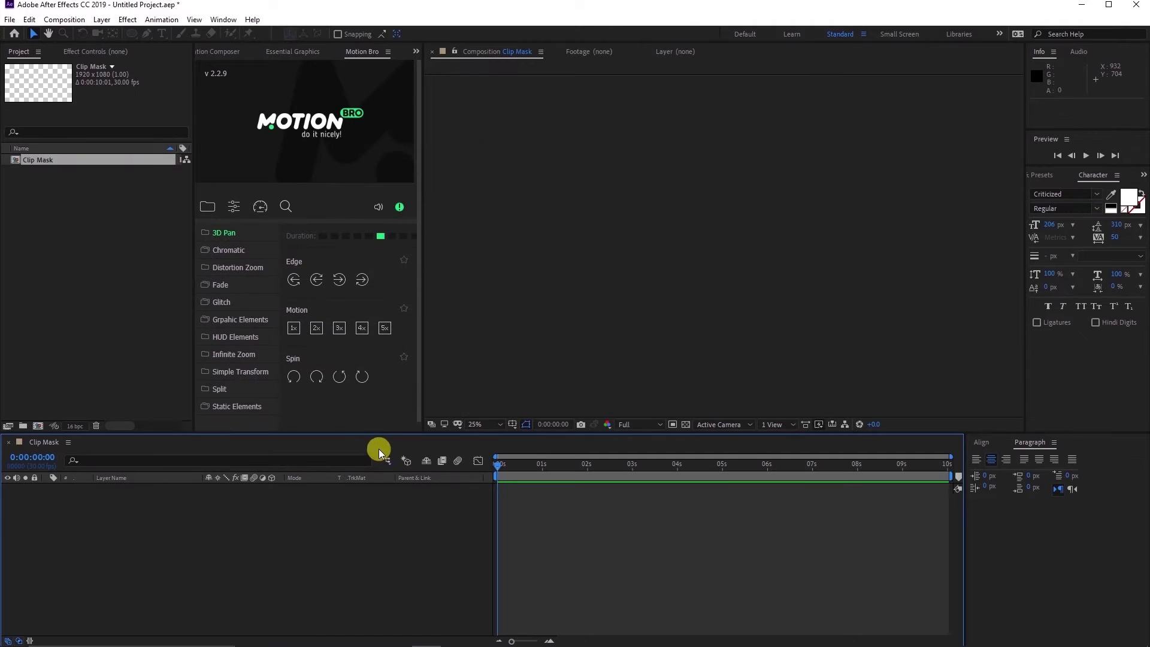
left_click(134, 32)
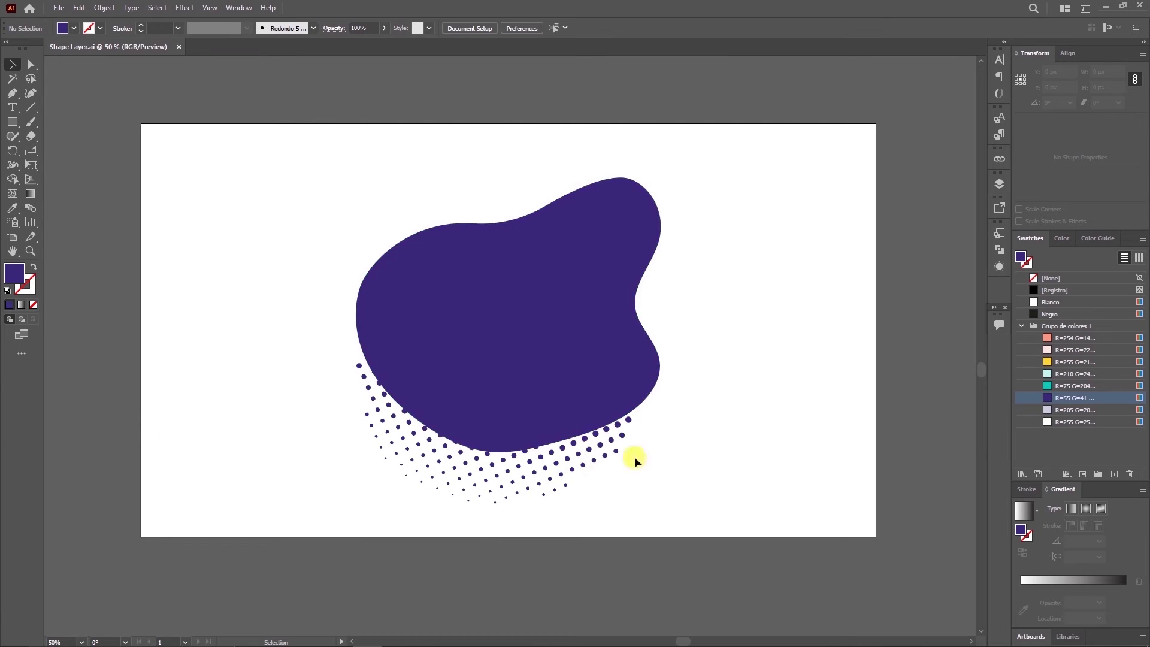
Step: Save the purple blob artwork as 'Shape Layer.ai' in the Clip MASK SHAPE folder with default Illustrator options
left_click(998, 183)
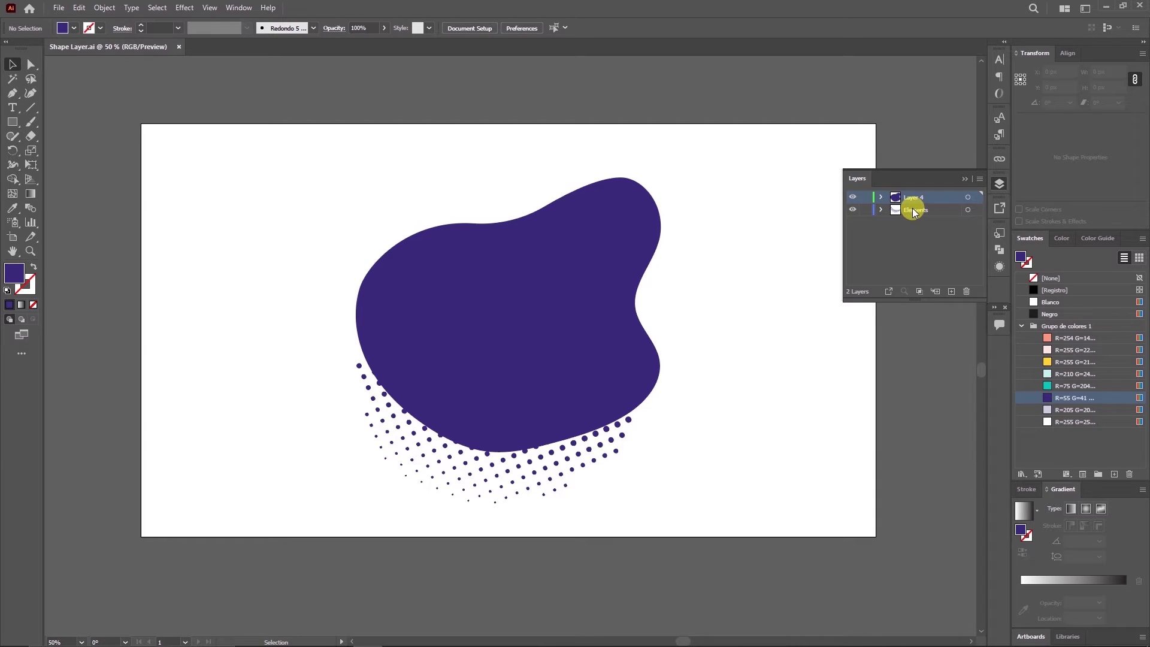
left_click(962, 179)
left_click(58, 8)
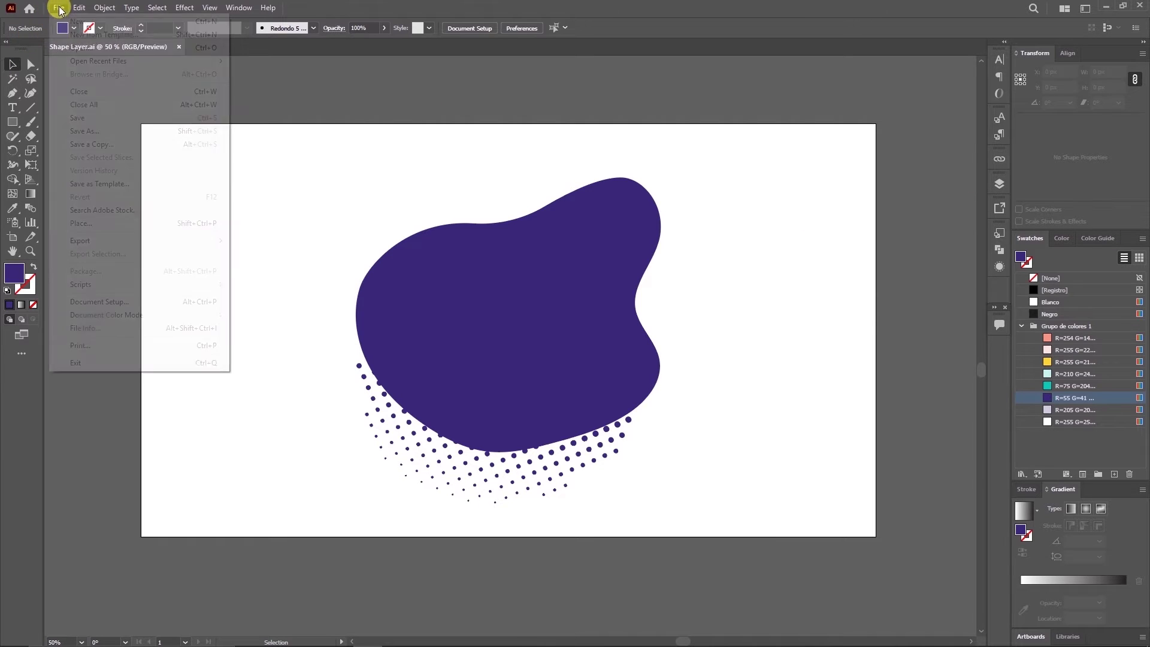
left_click(82, 132)
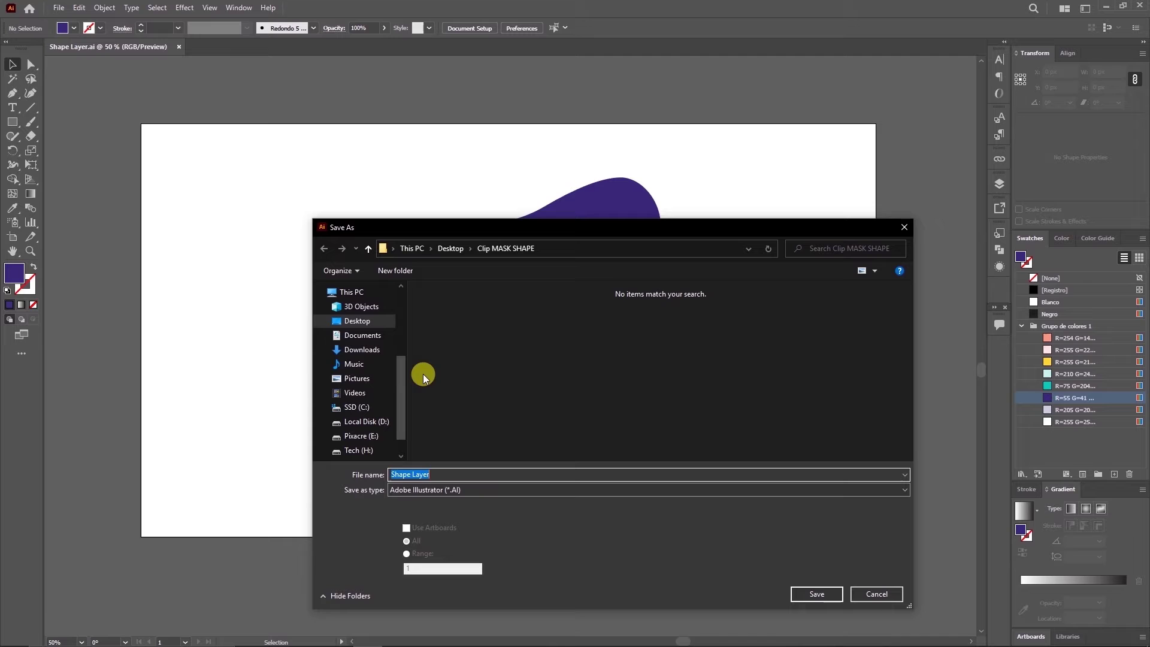
type("S")
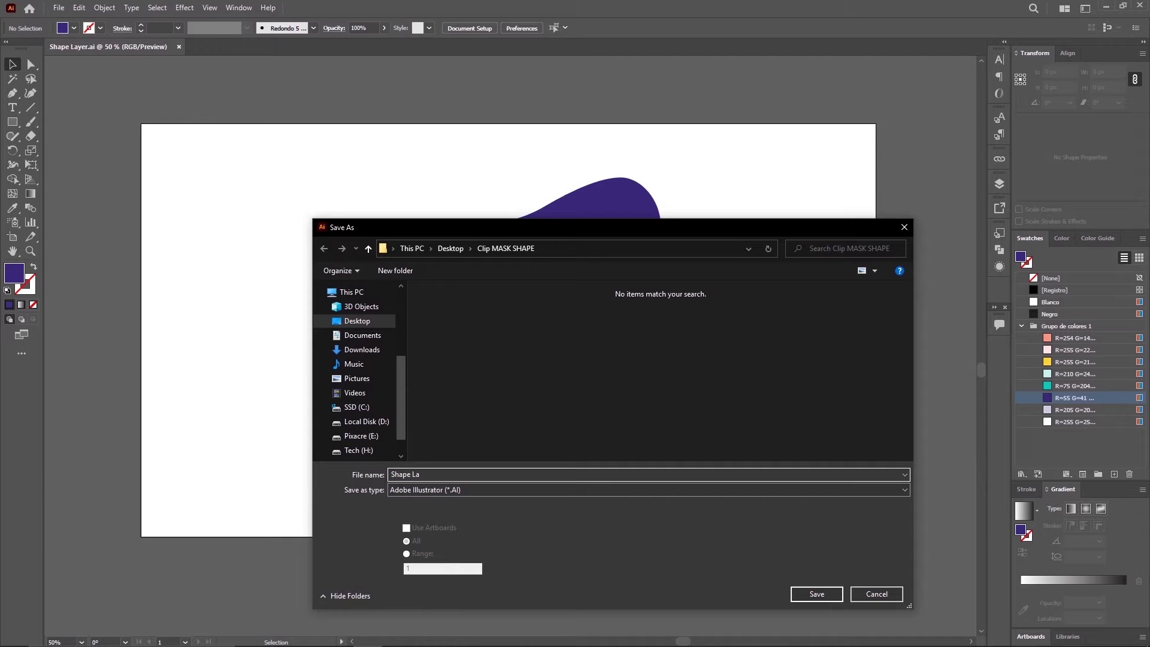
left_click(815, 593)
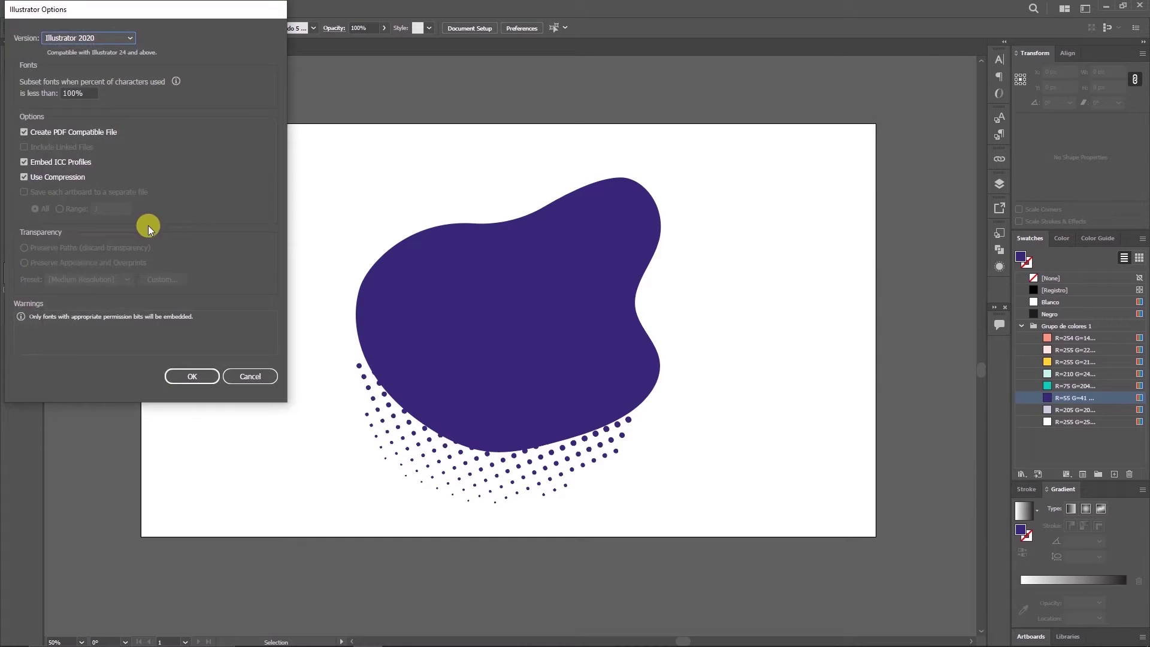
left_click(184, 377)
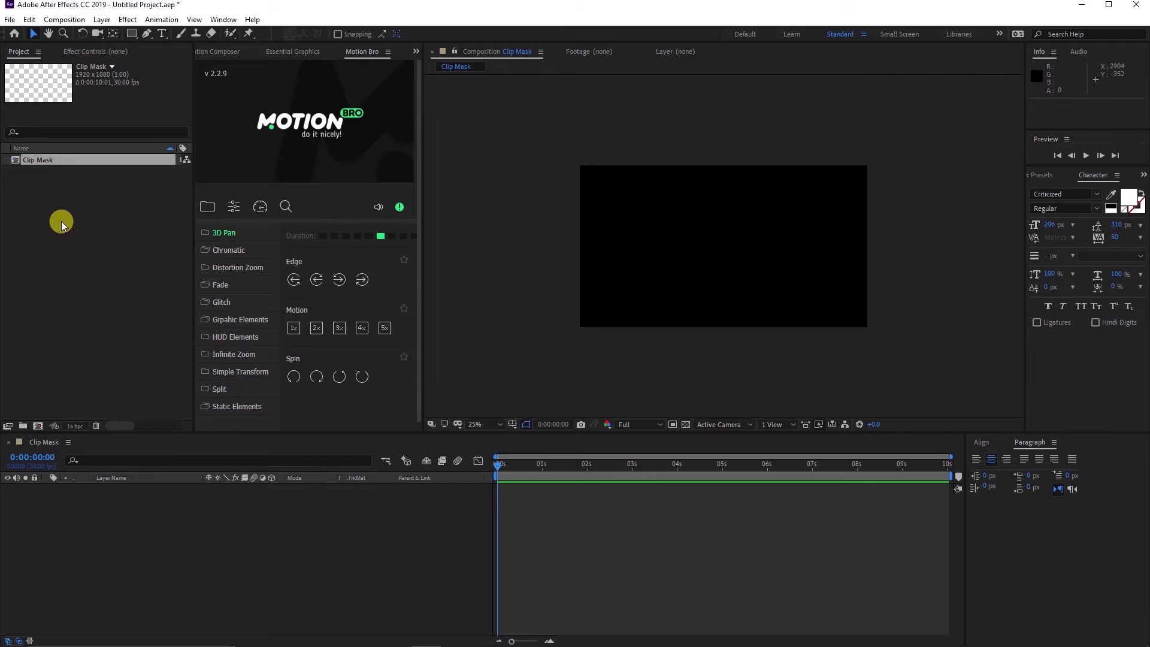
Step: Import Shape Layer.ai into the project as a composition
left_click(62, 216)
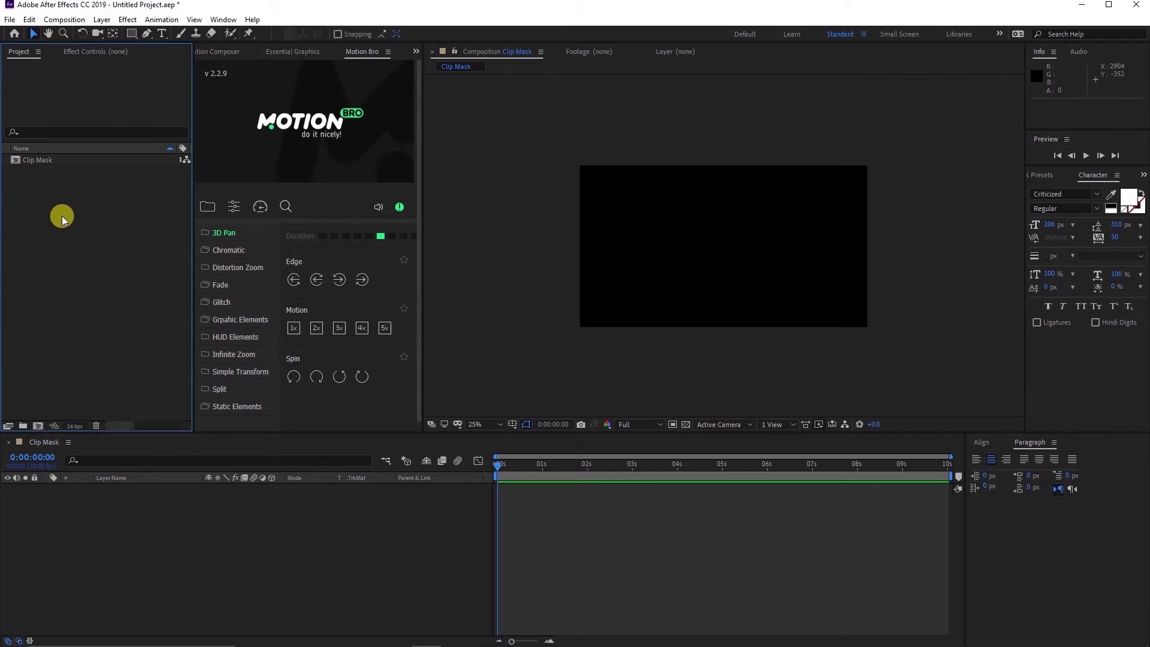
right_click(62, 217)
mouse_move(94, 278)
left_click(250, 276)
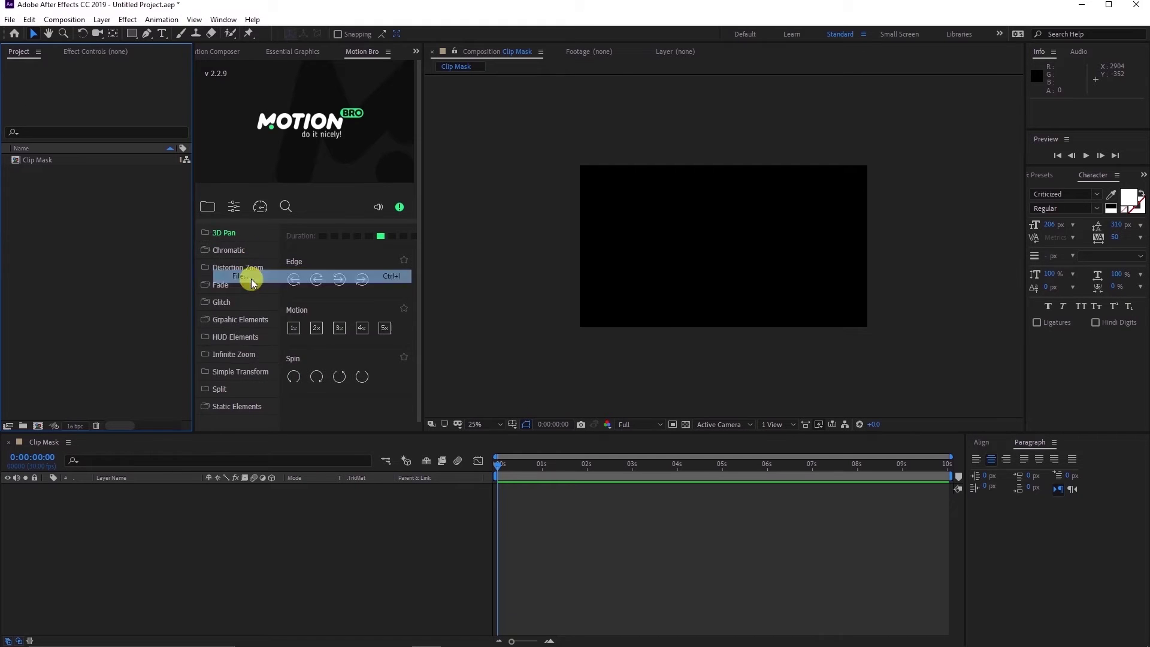
left_click(324, 197)
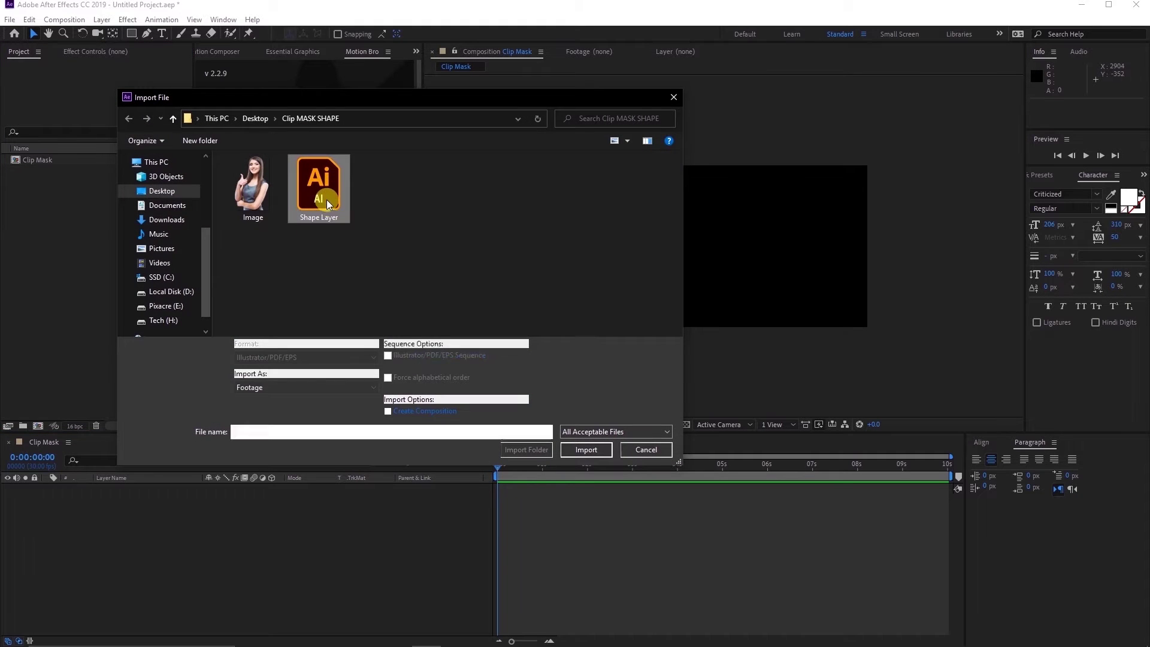
left_click(285, 387)
left_click(267, 413)
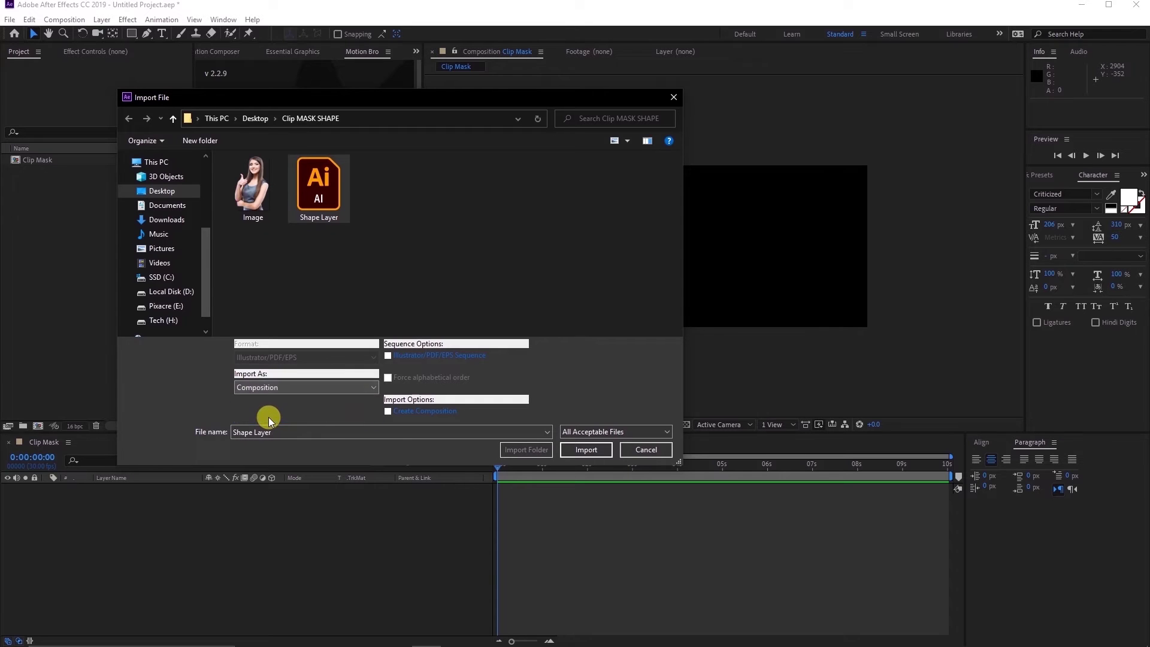
left_click(581, 450)
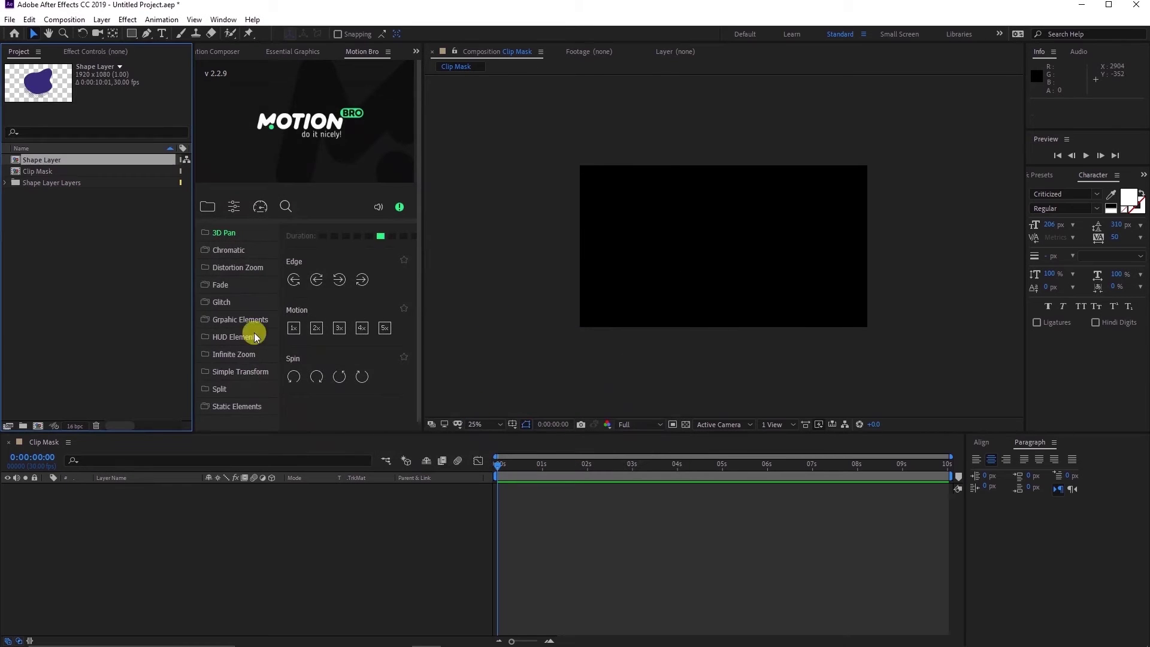
Step: Import the Image.png photo into the project as footage
right_click(45, 234)
mouse_move(93, 293)
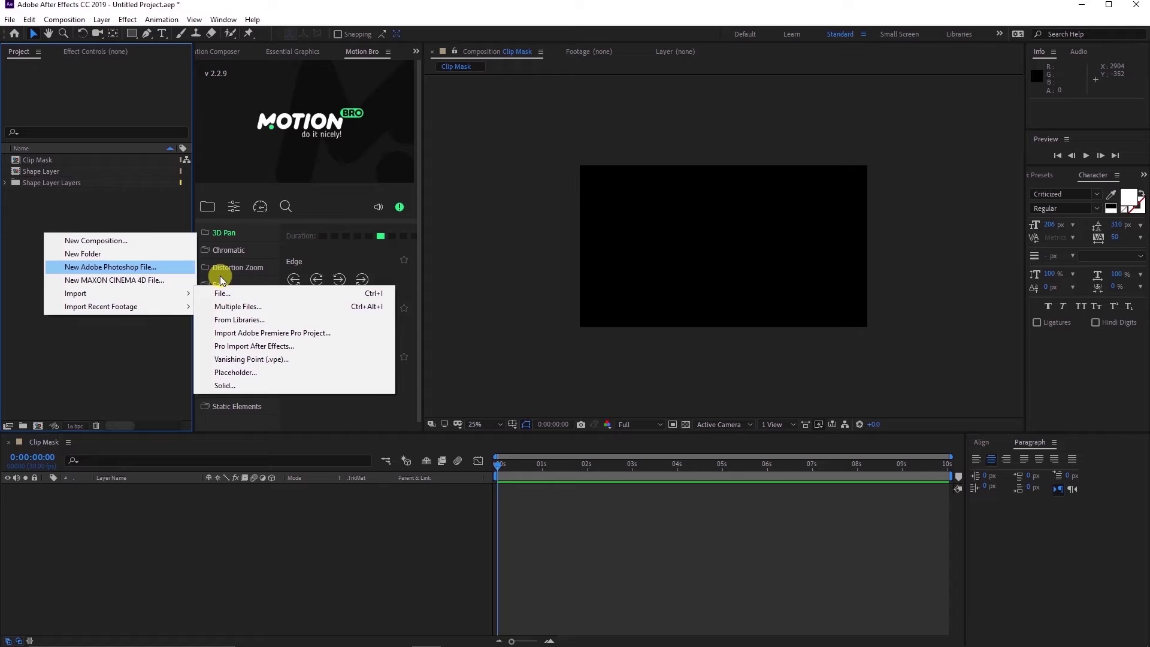
left_click(229, 296)
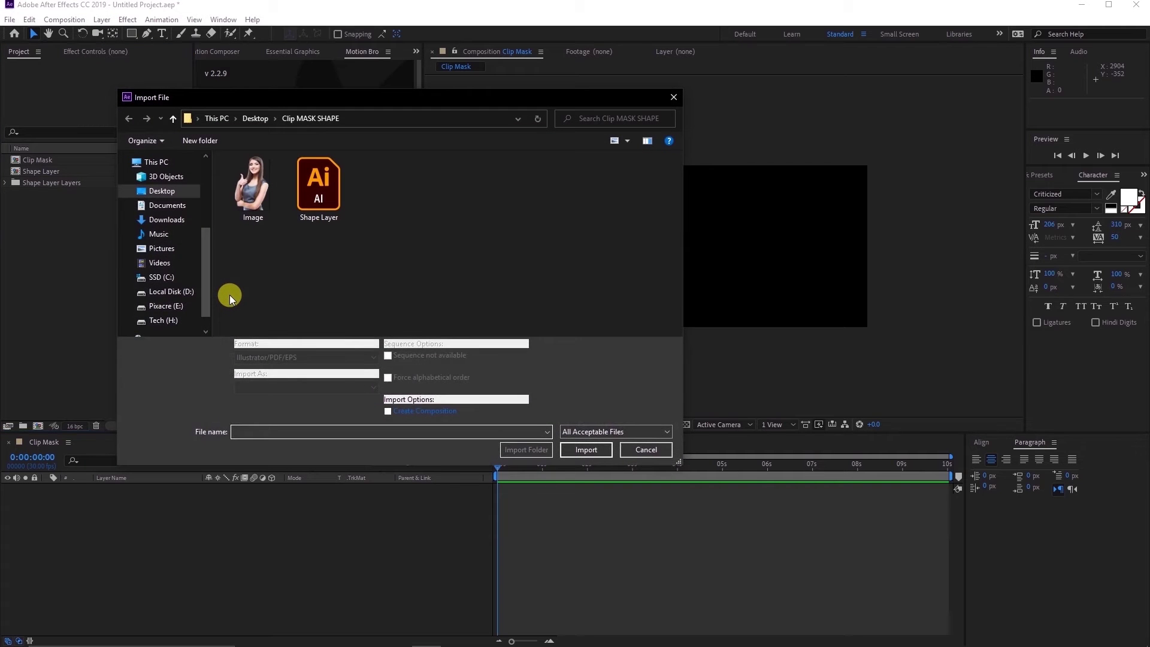
left_click(250, 193)
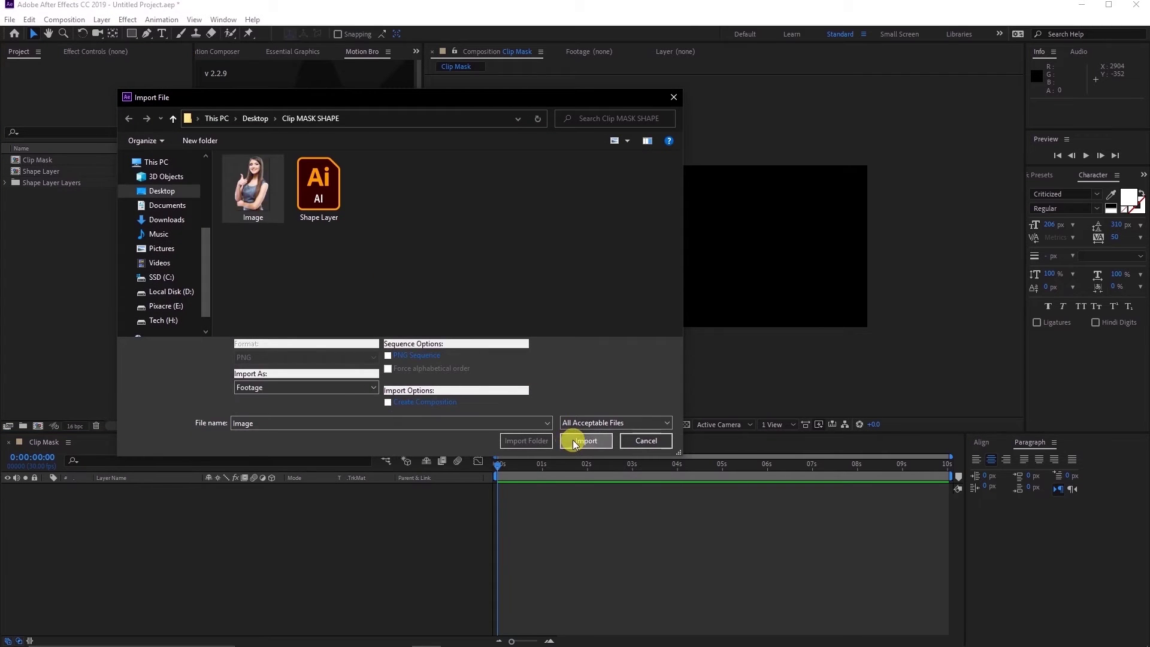
left_click(574, 446)
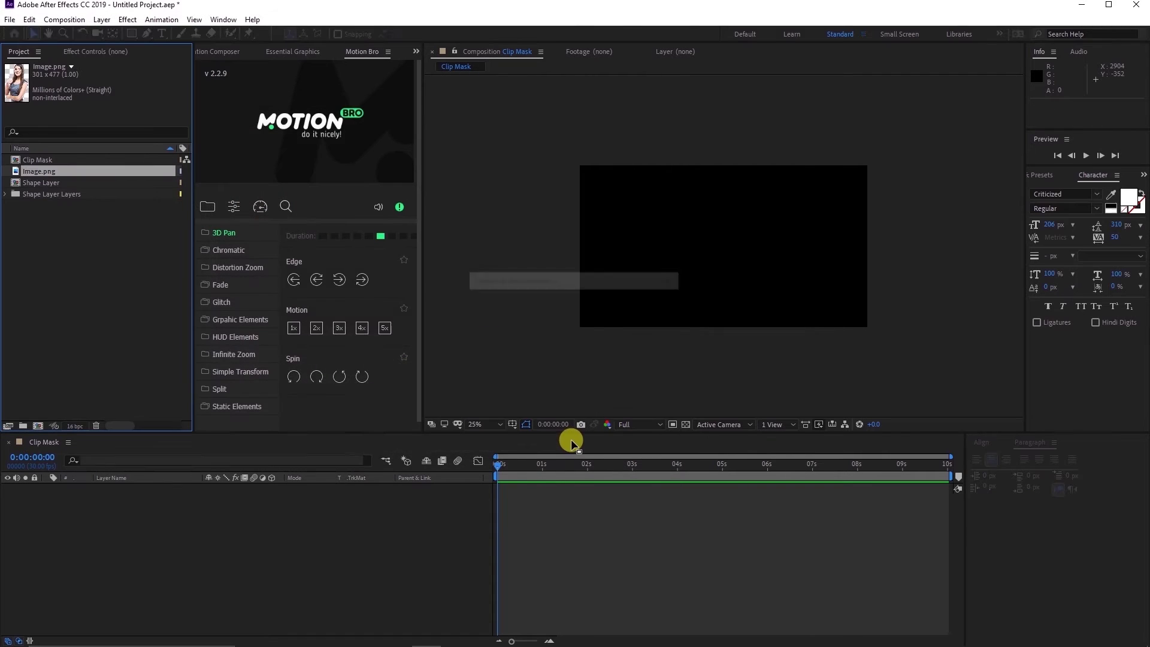
left_click(69, 227)
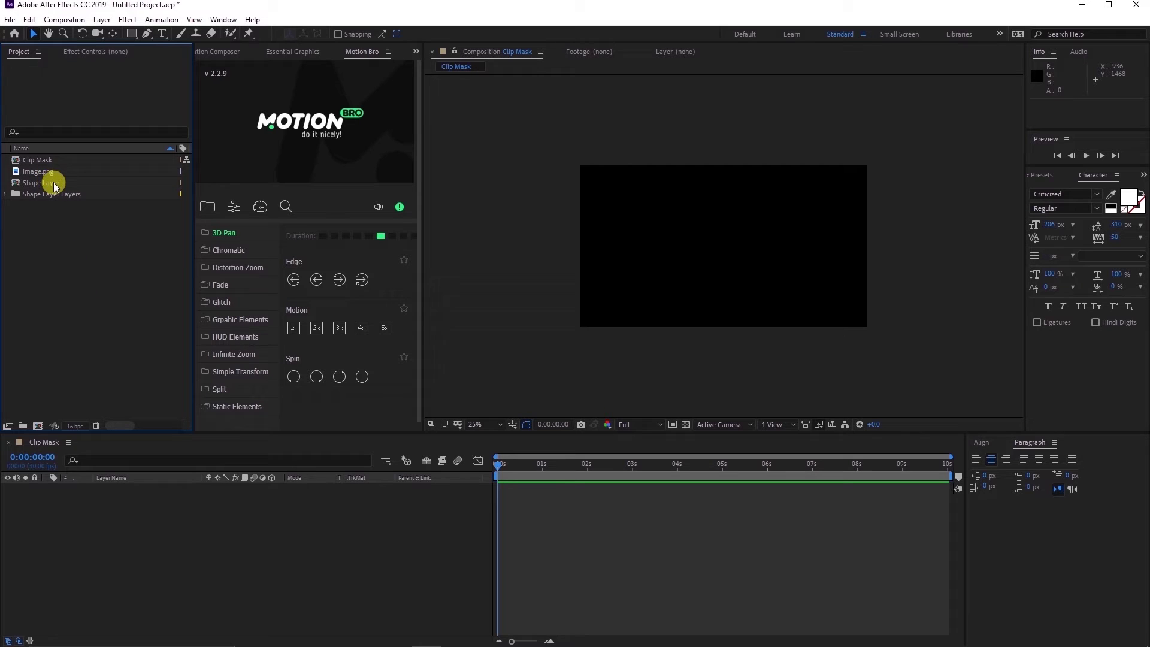
Step: Add the Shape Layer comp to the Clip Mask timeline and open it for editing
left_click_drag(53, 182, 67, 496)
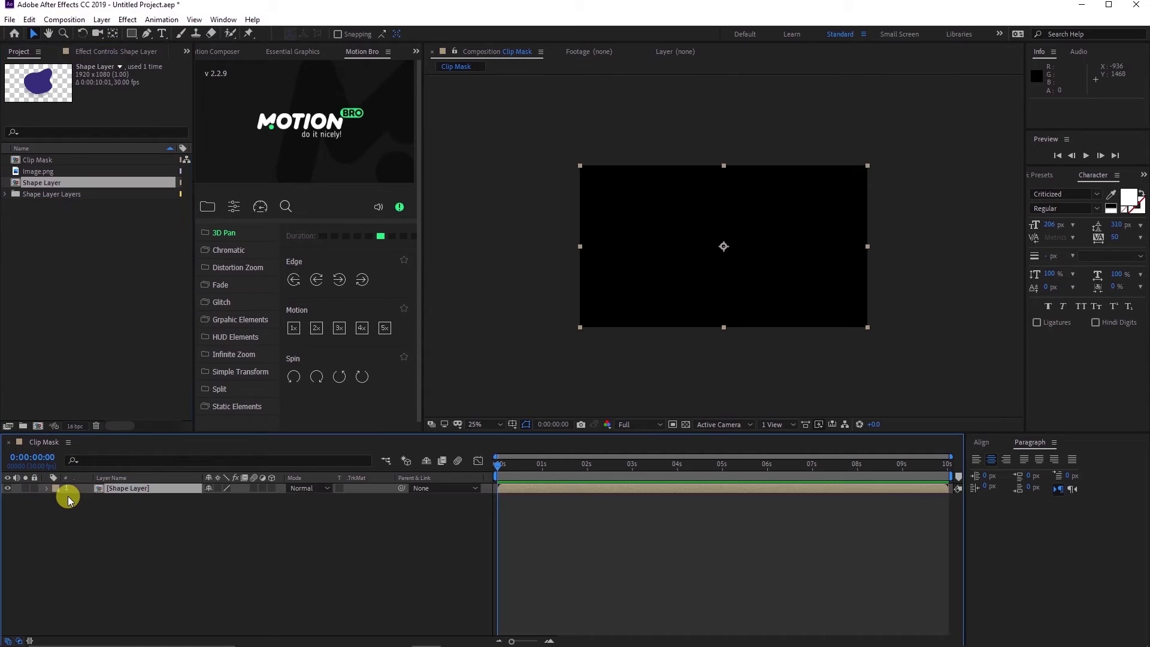
left_click(98, 522)
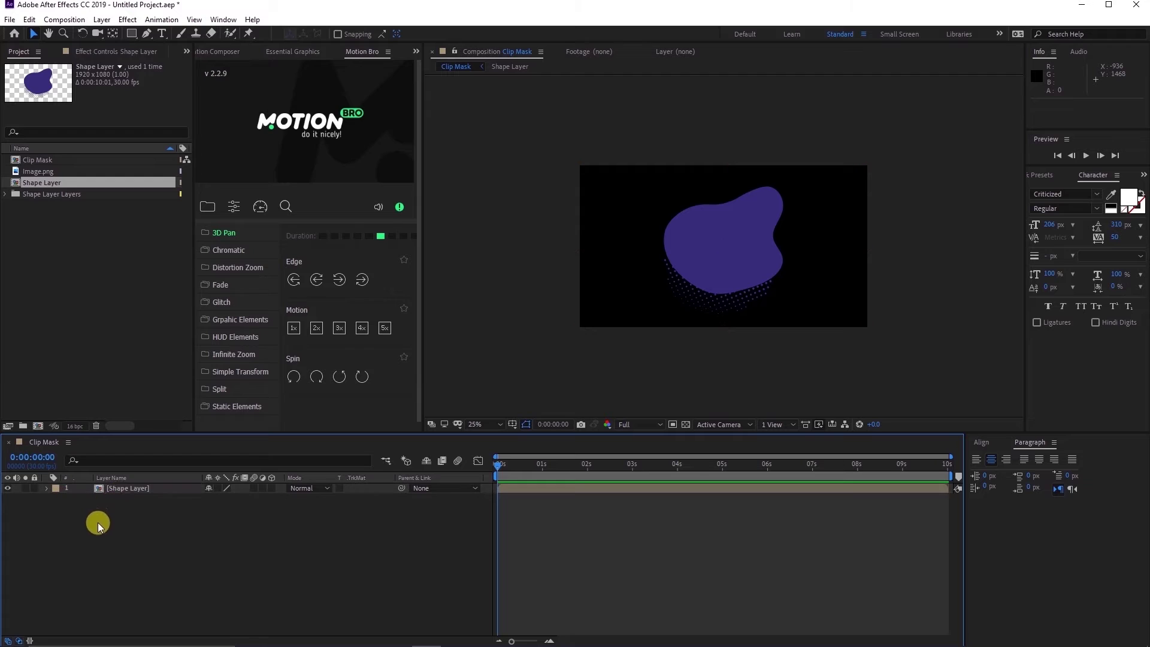
double_click(121, 489)
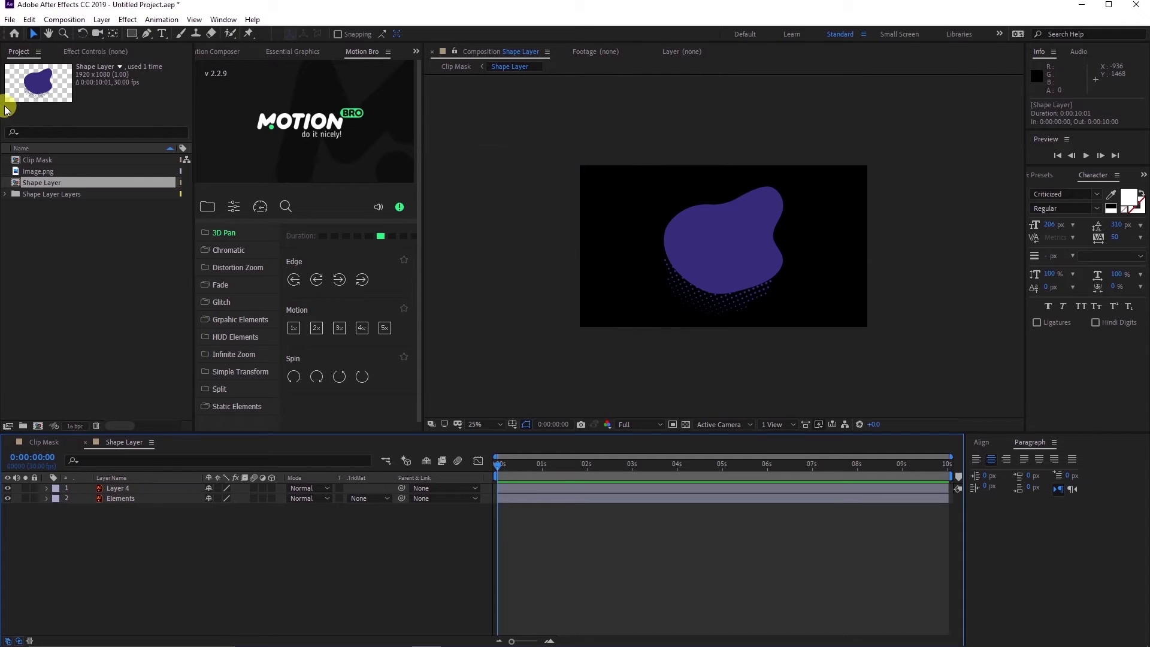
Step: Place Image.png as a layer directly above Layer 4 inside Shape Layer
left_click(37, 171)
left_click_drag(37, 171, 106, 483)
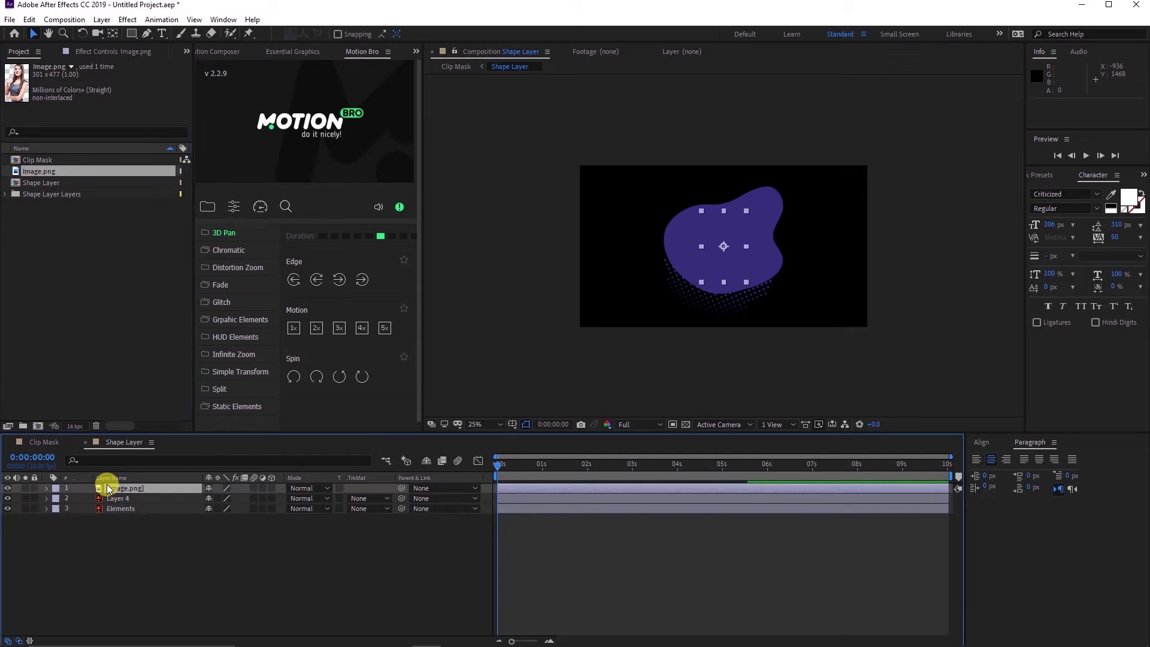
left_click(147, 548)
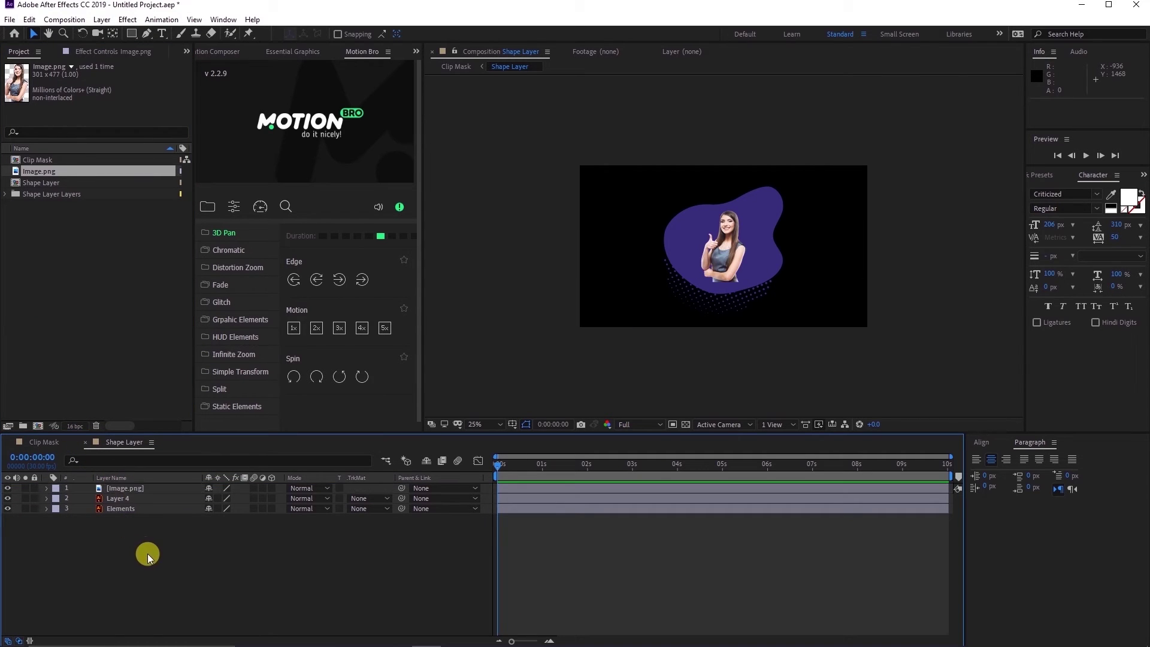
left_click(124, 496)
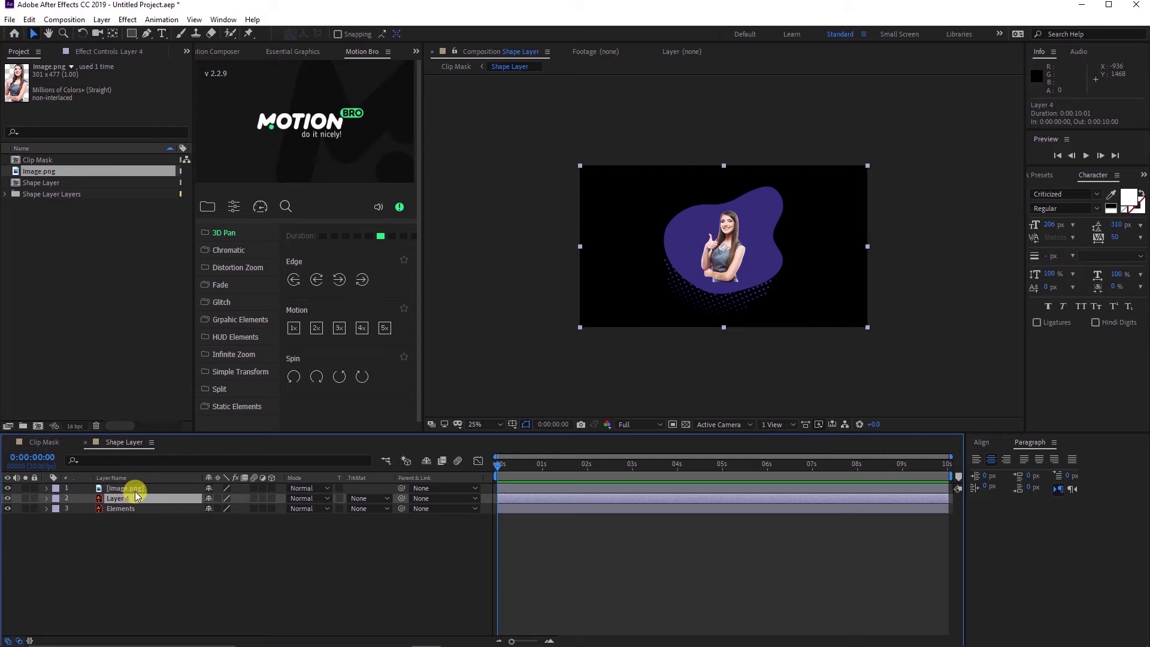
Step: Pre-compose Image.png and Layer 4 into a new comp named 'mask', moving all attributes
left_click(136, 487, "shift")
right_click(135, 489)
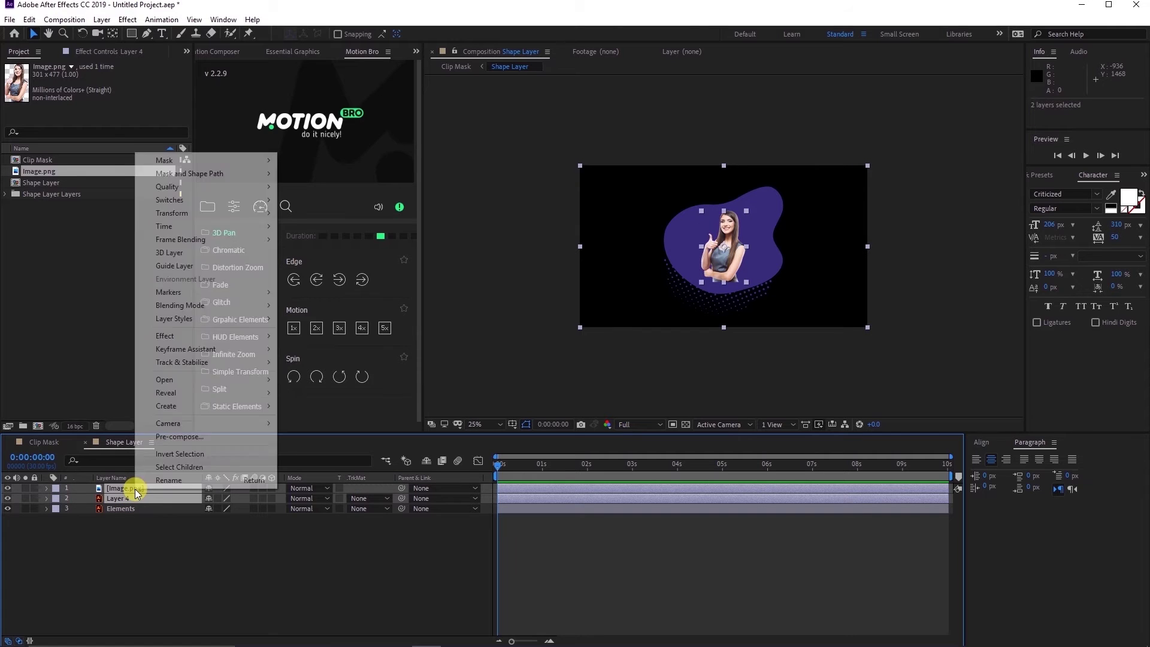
left_click(177, 436)
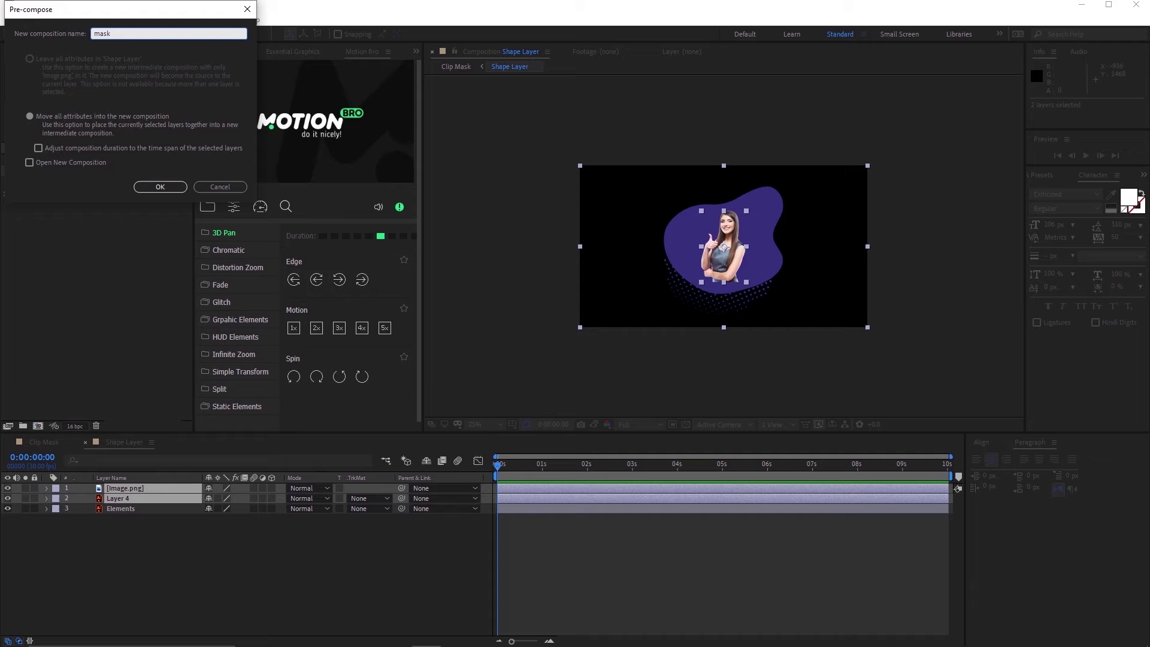
left_click(160, 187)
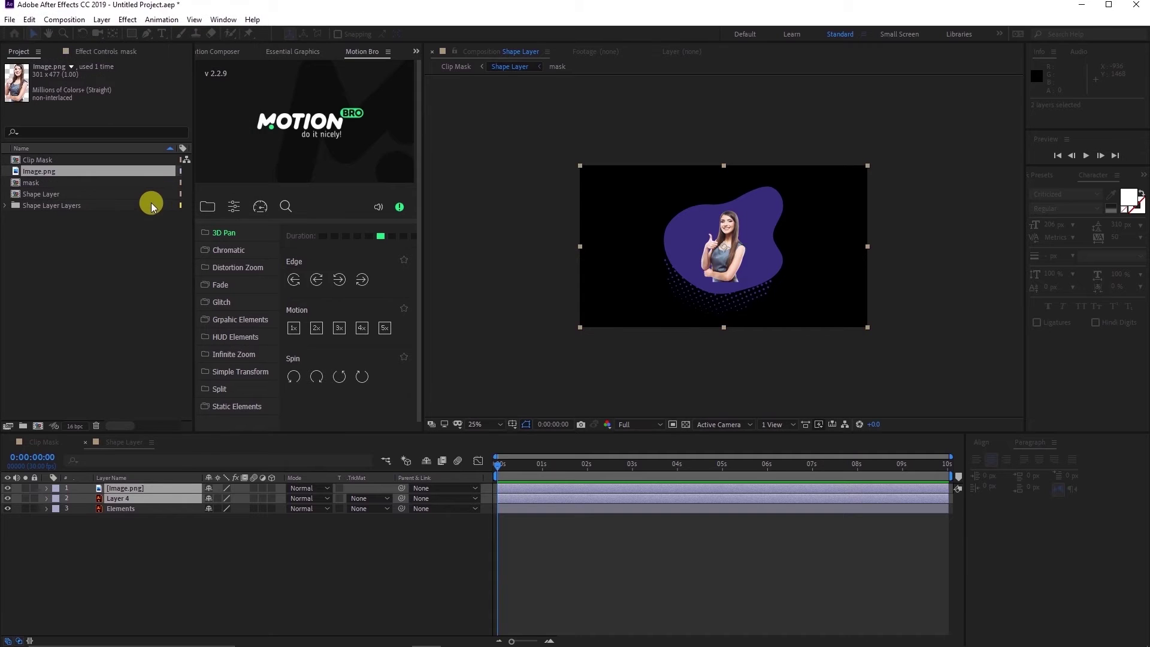
left_click(192, 559)
left_click(116, 489)
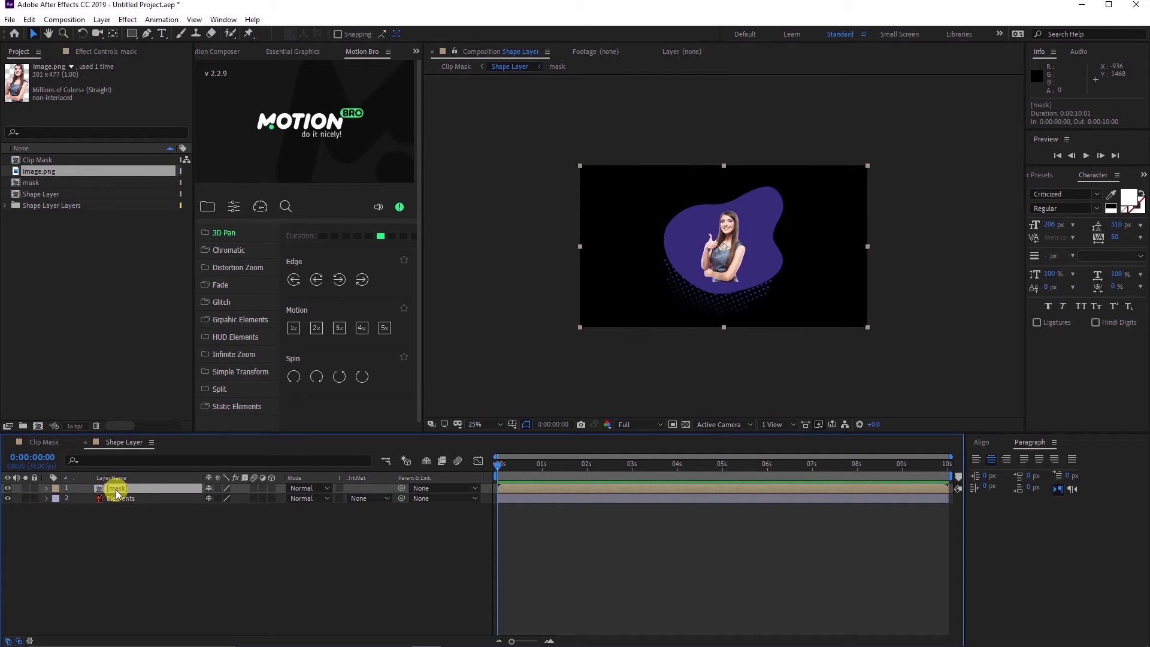
Step: In the mask comp, scale Image.png to 181%, move it lower, and enable Preserve Underlying Transparency
double_click(116, 490)
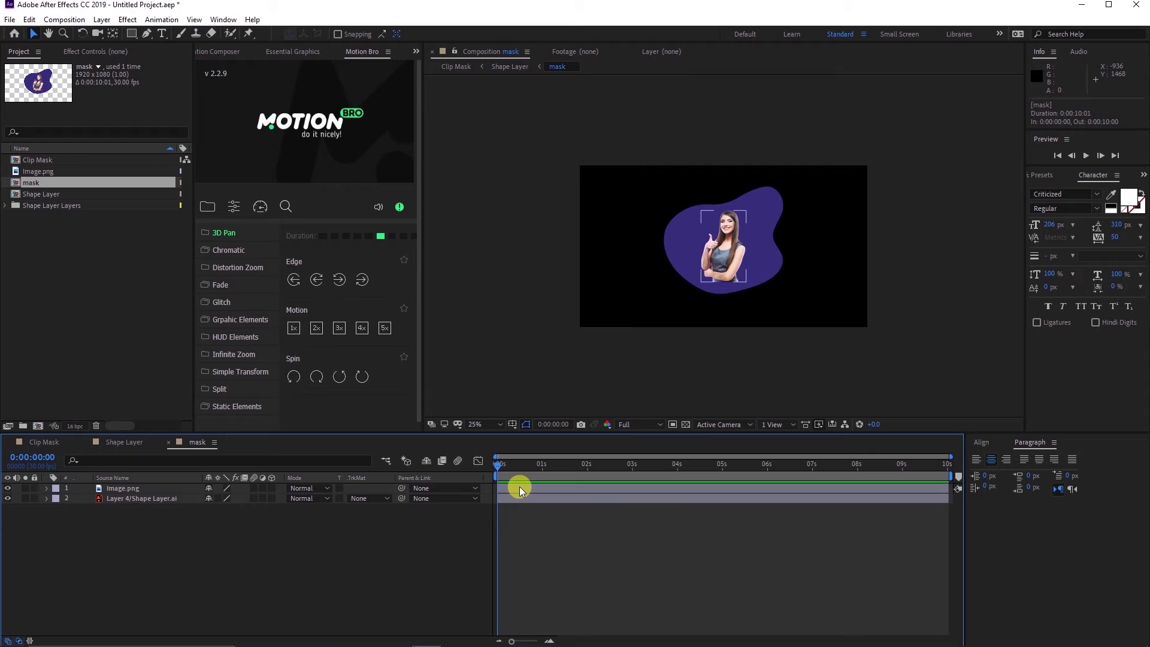
left_click(519, 486)
key("s")
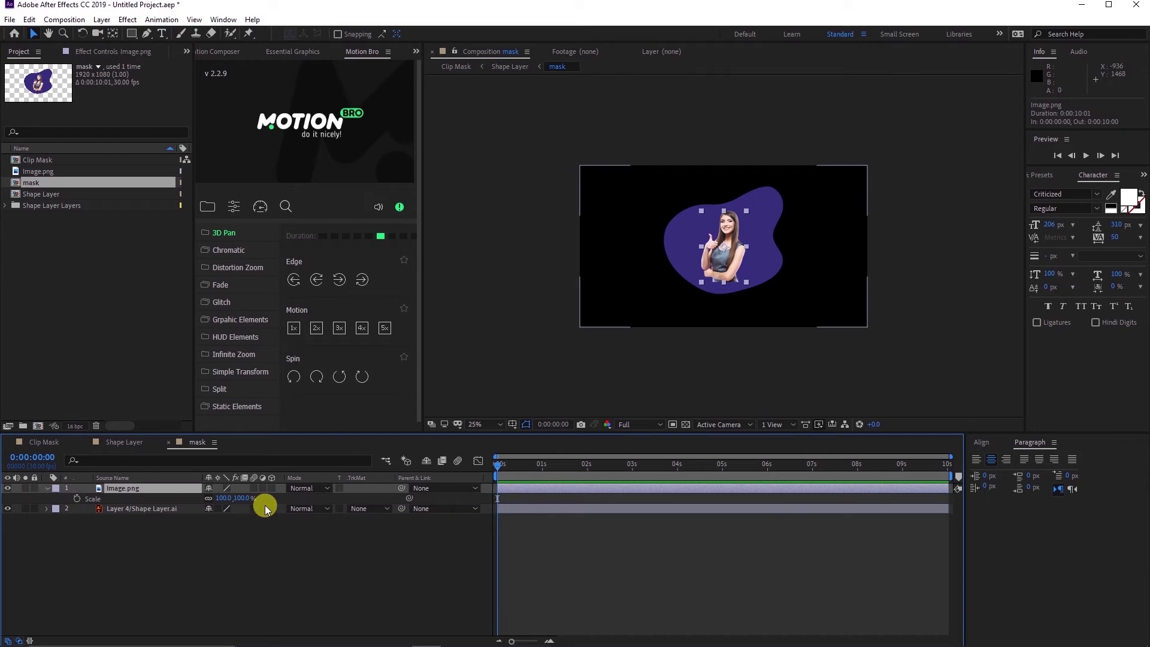
left_click_drag(241, 497, 303, 504)
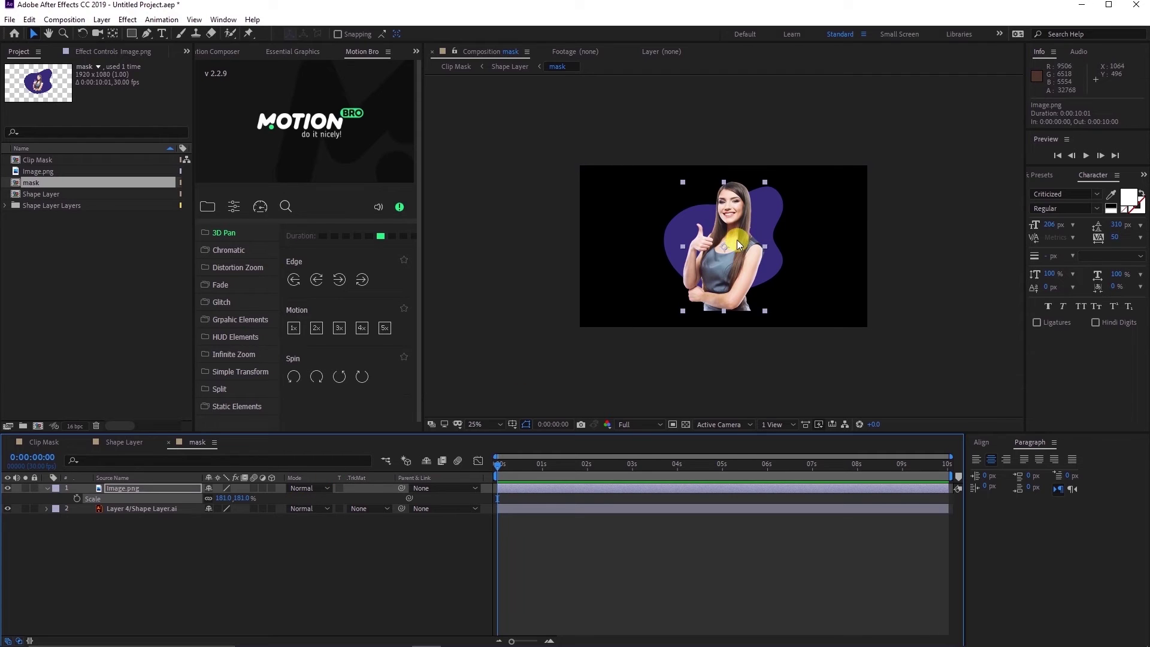
left_click_drag(736, 240, 723, 276)
left_click(622, 581)
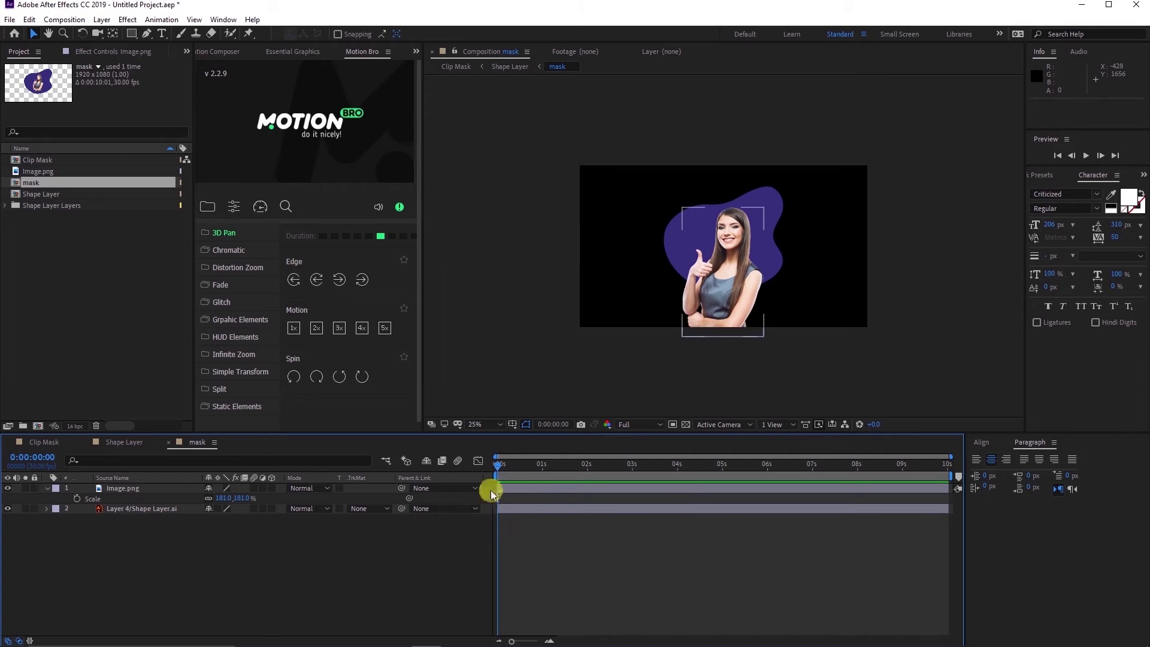
left_click(340, 488)
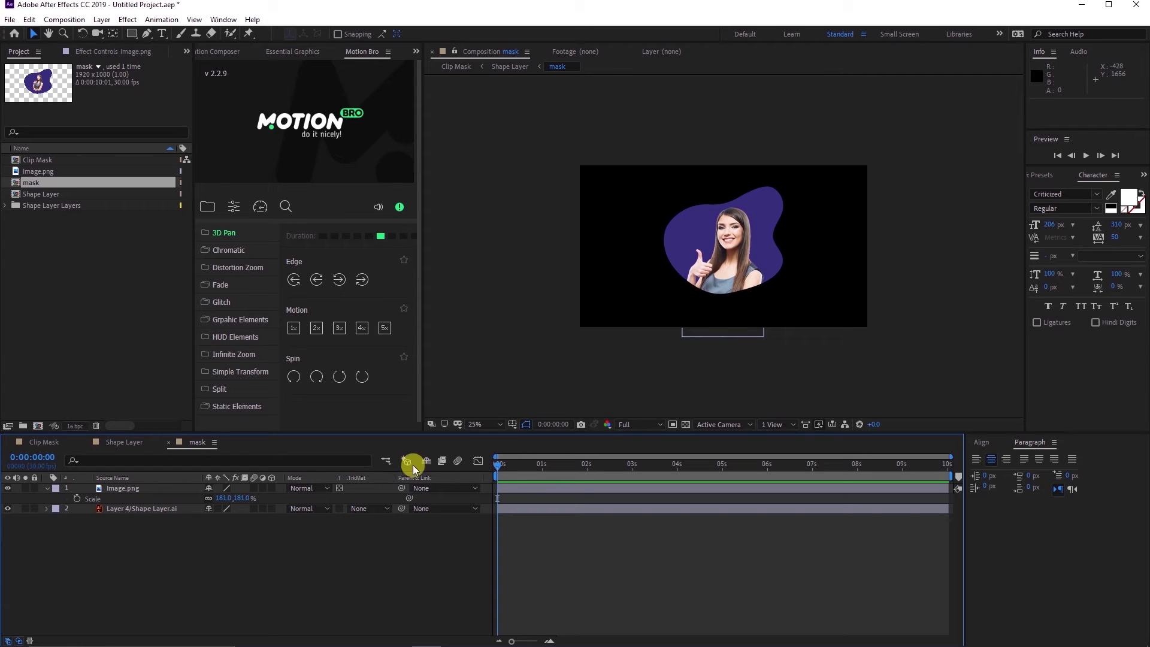
Step: Nudge the photo slightly up and left into its final resting position
left_click_drag(731, 245, 722, 248)
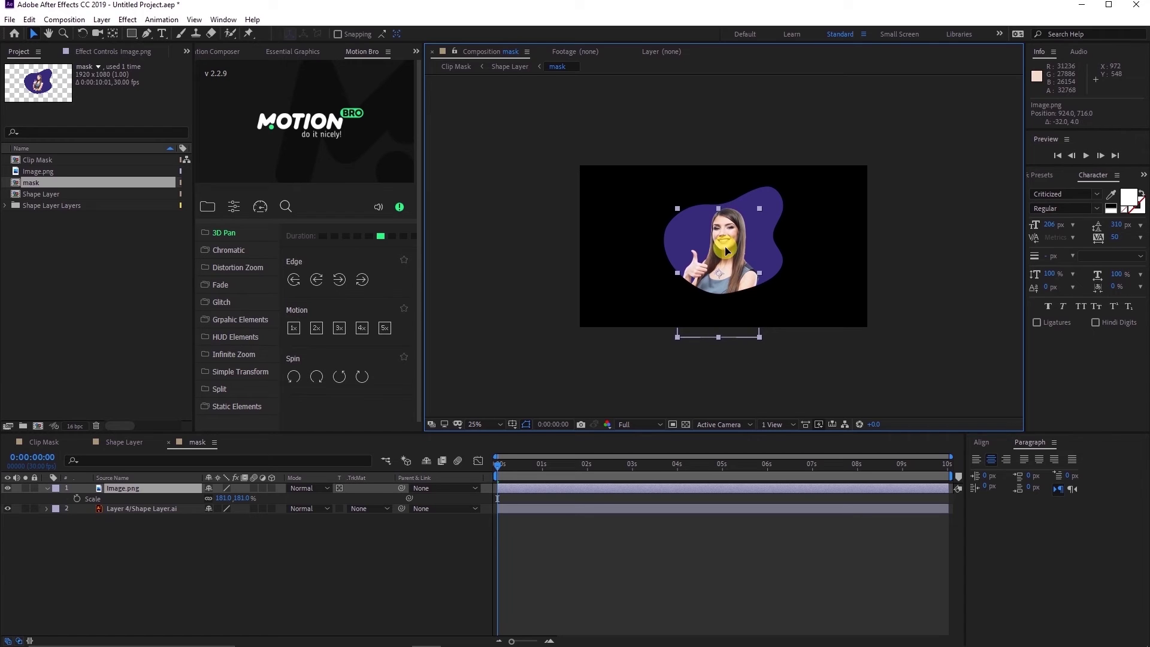
left_click(599, 575)
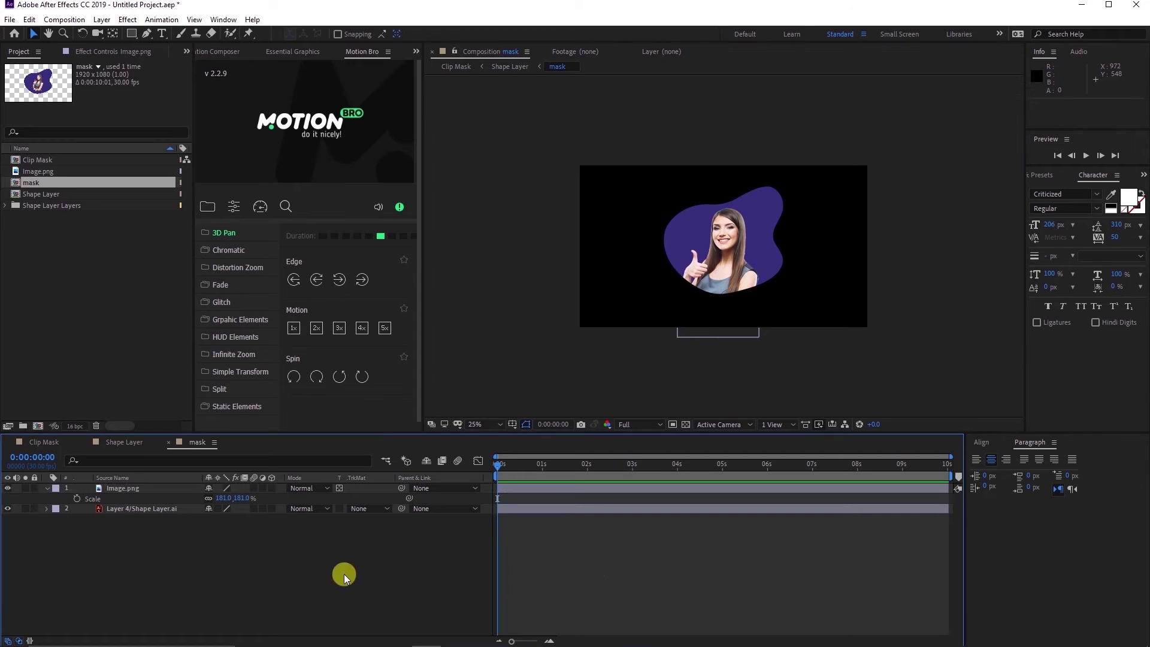
left_click(46, 489)
Step: Keyframe the photo's Position from 924,1424 at 0 s to 924,716 at 2 s
left_click(144, 488)
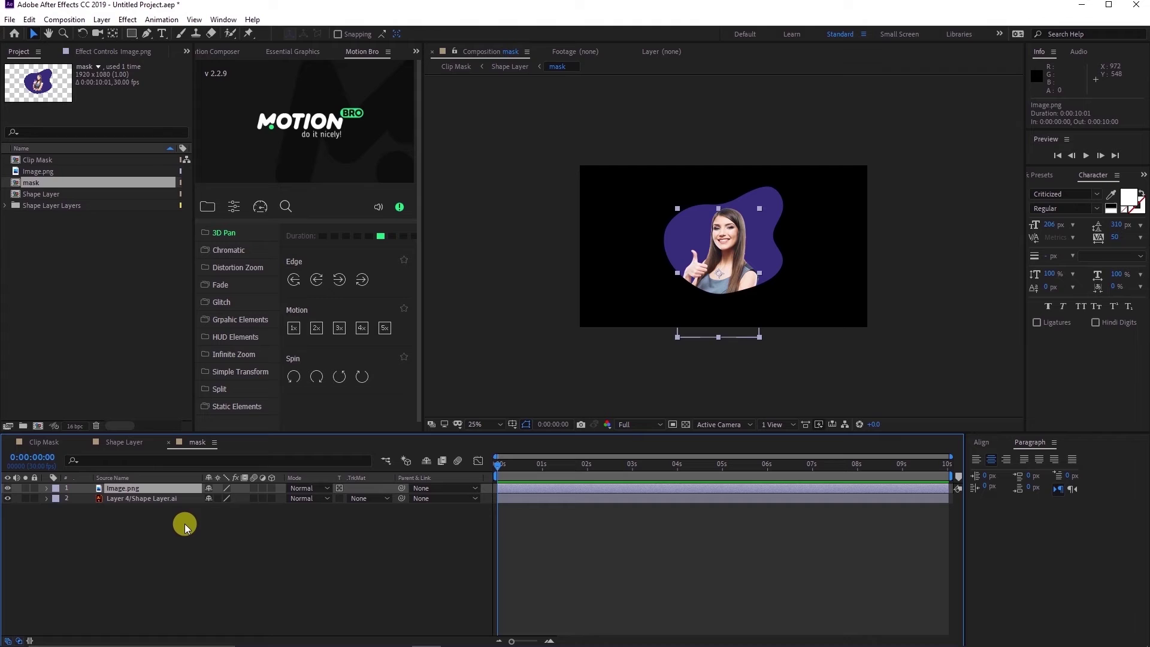
key("p")
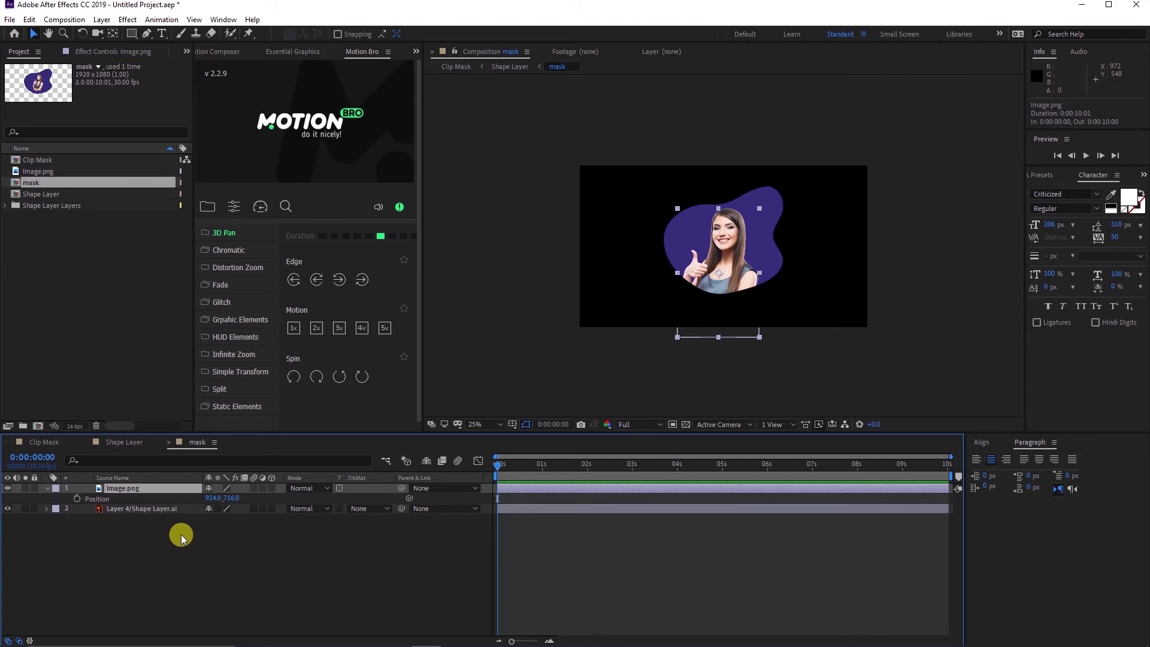
left_click_drag(495, 465, 475, 487)
left_click(76, 498)
left_click_drag(231, 498, 716, 435)
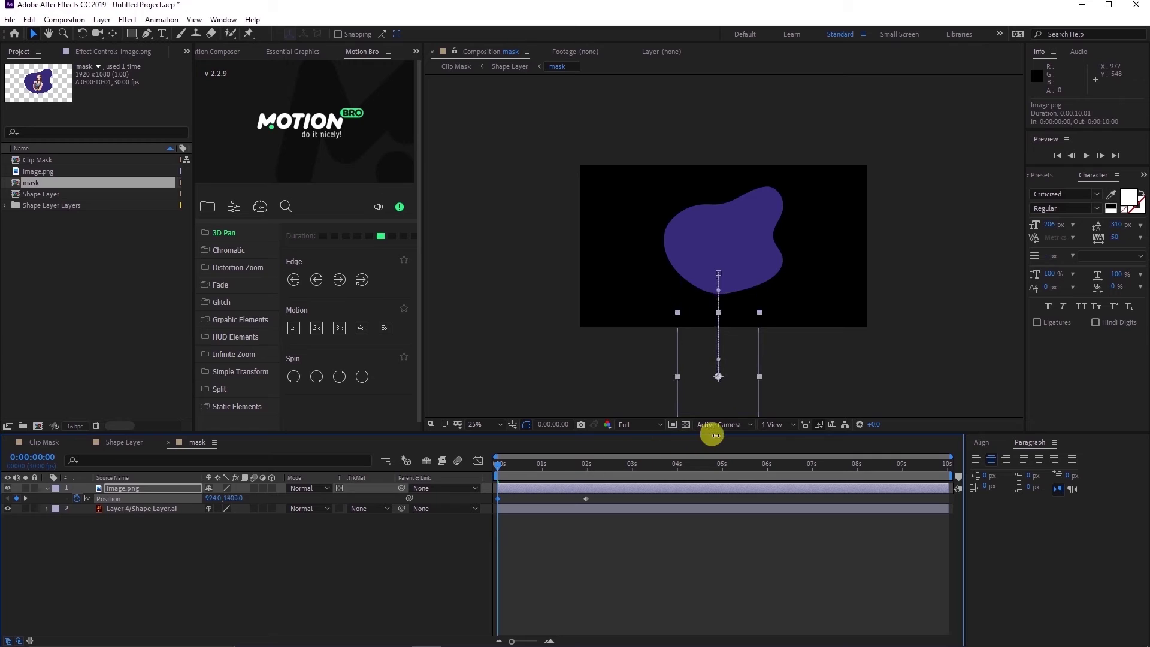
left_click(562, 515)
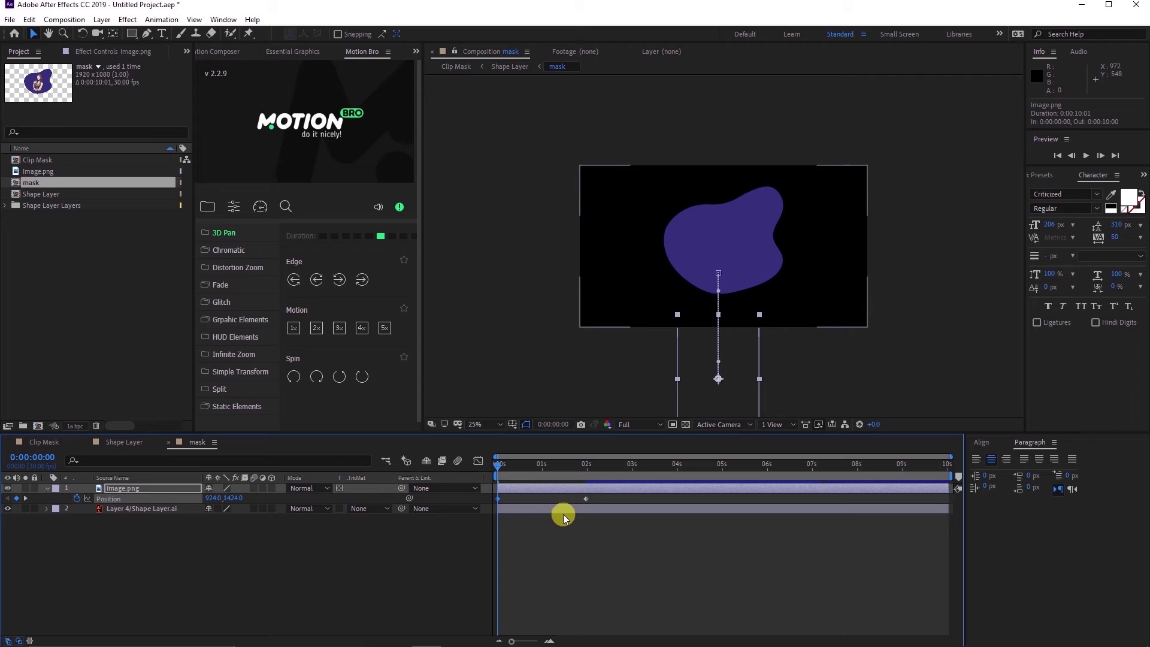
left_click_drag(585, 498, 478, 501)
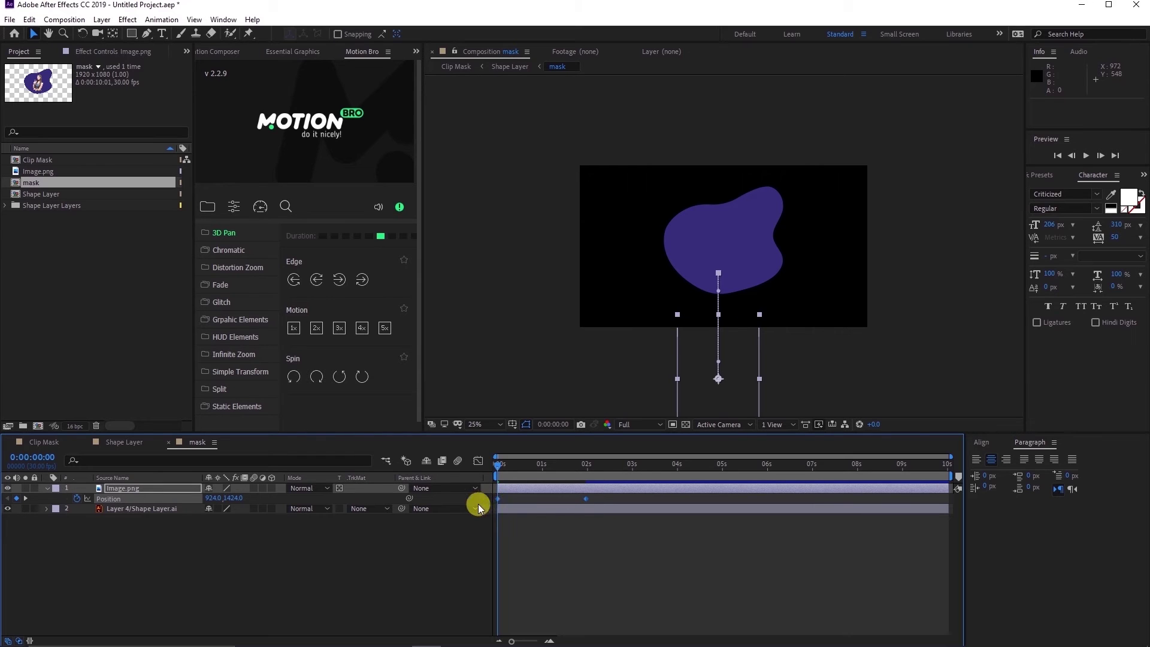
Step: Apply Easy Ease to both Position keyframes of Image.png
right_click(580, 494)
mouse_move(634, 491)
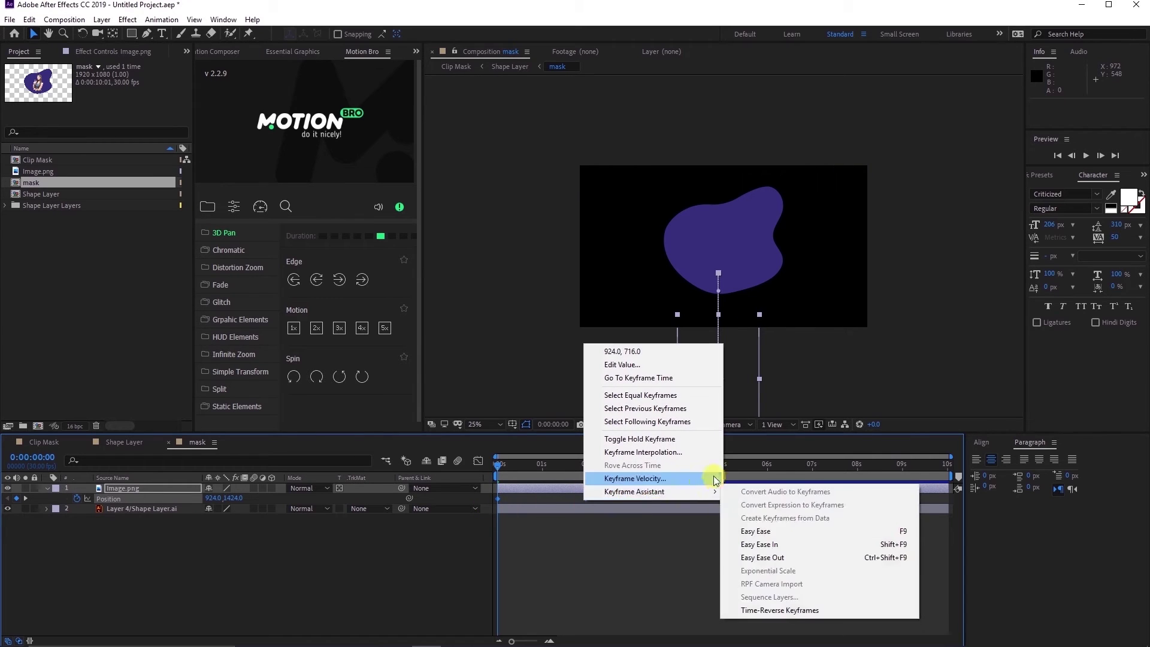
left_click(758, 531)
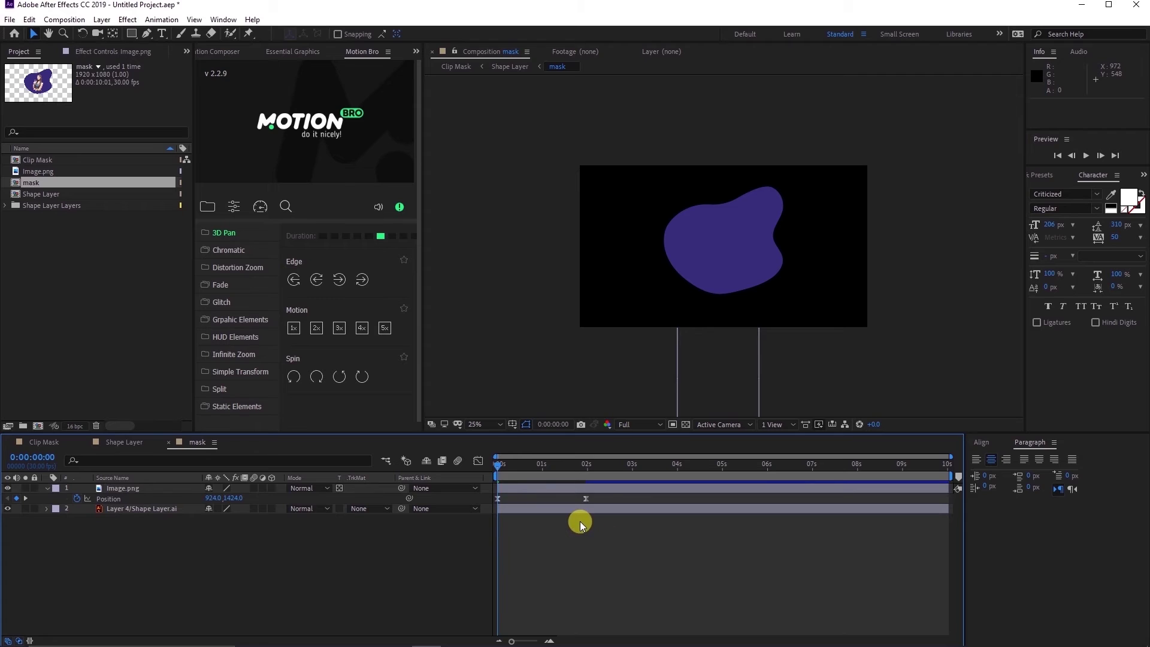
Step: In the Graph Editor, extend the first keyframe's ease influence so the slide slows gently into place
left_click(598, 493)
left_click(477, 460)
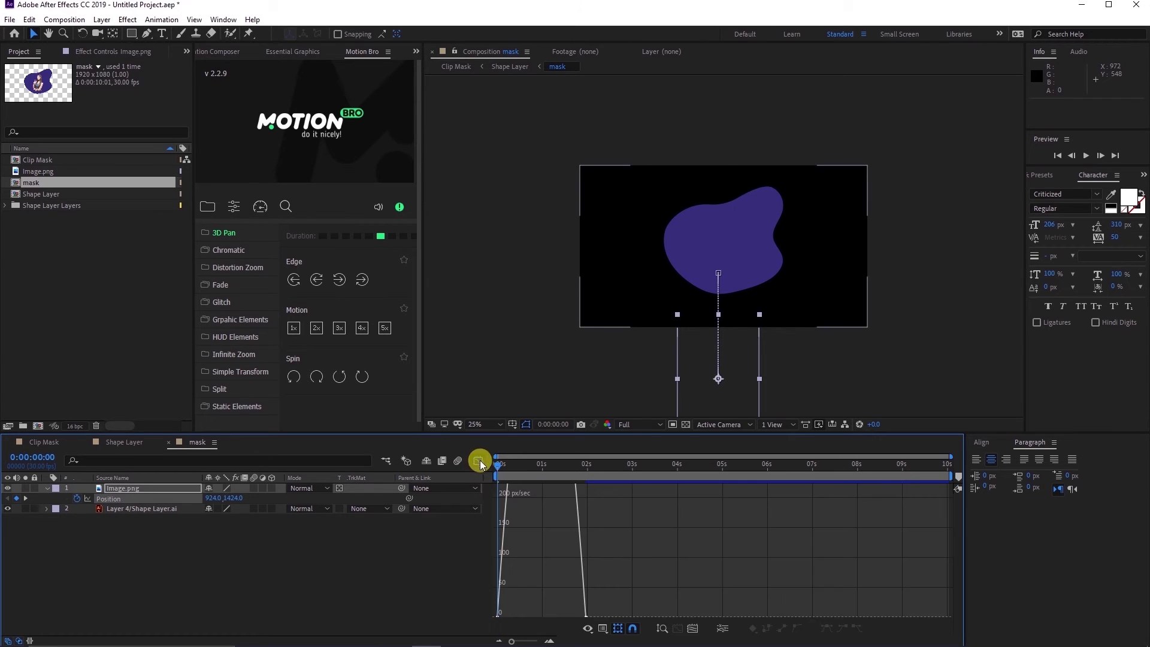
left_click_drag(661, 548, 444, 616)
mouse_move(443, 617)
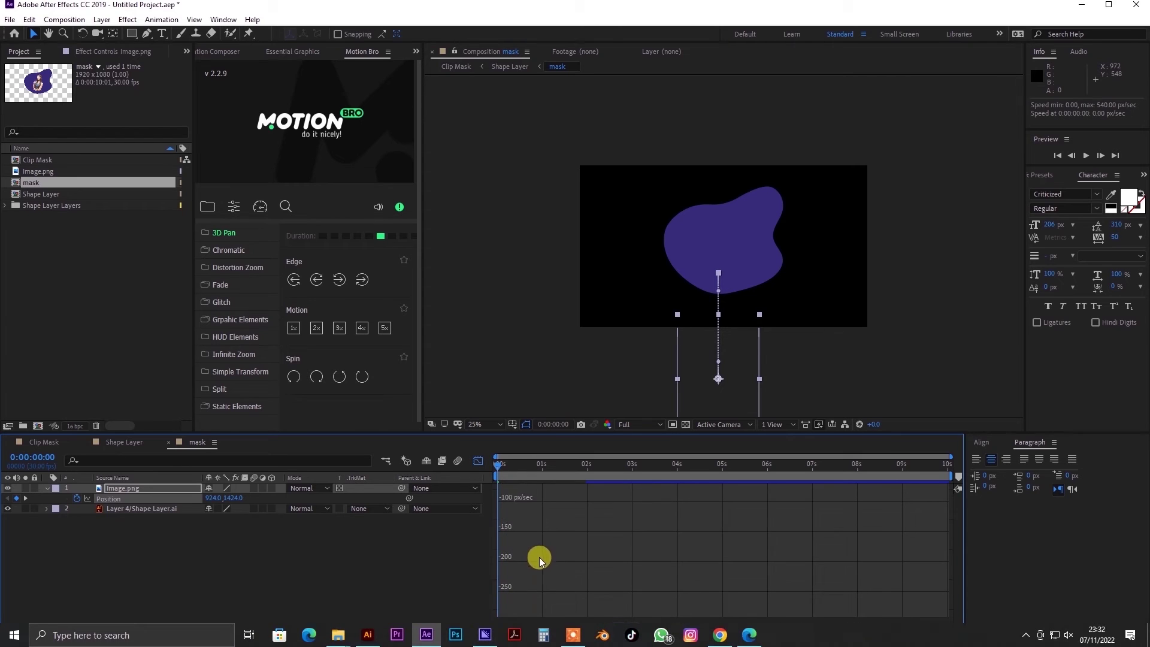
left_click_drag(630, 533, 526, 600)
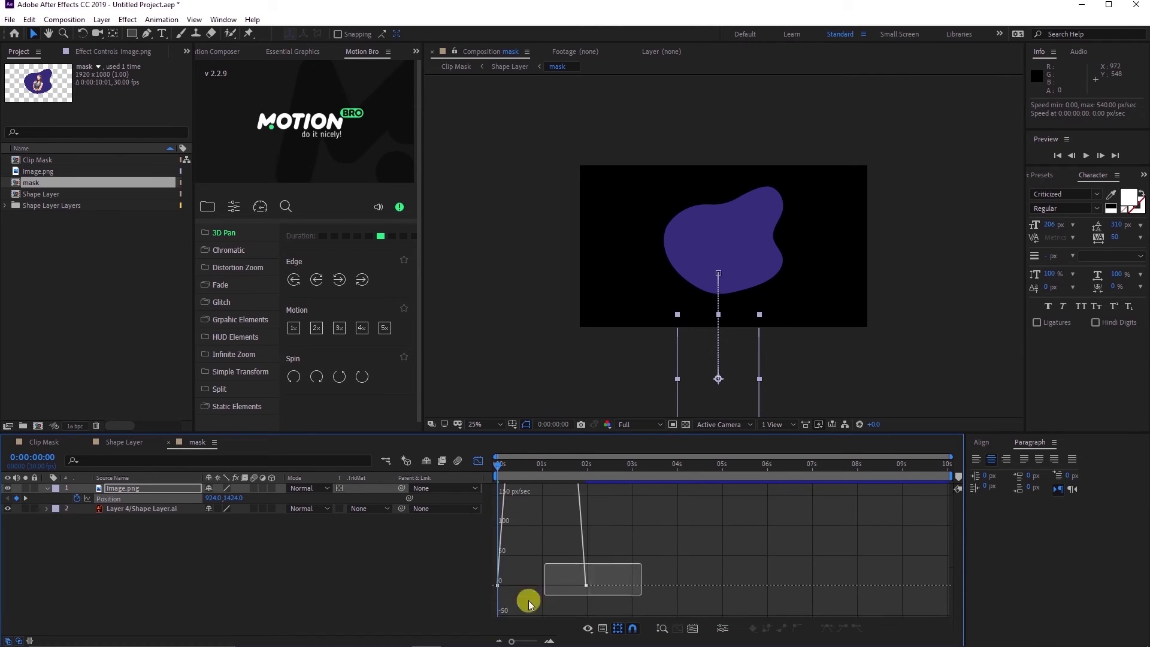
mouse_move(512, 562)
left_mouse_down()
mouse_move(506, 570)
mouse_move(516, 559)
left_mouse_up()
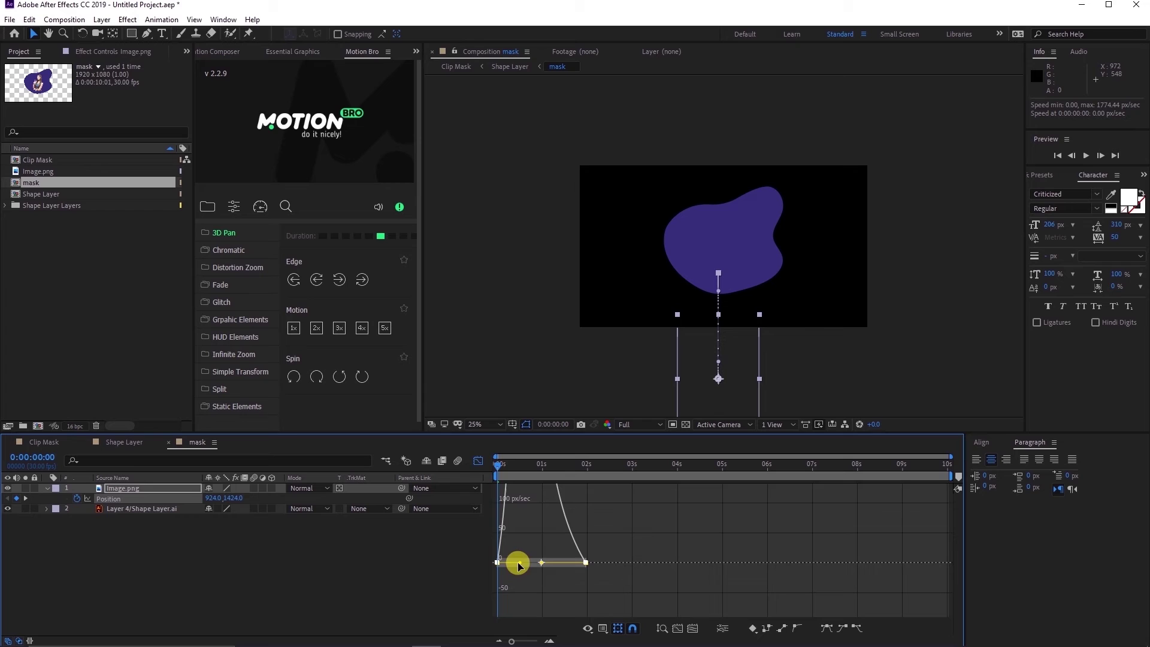
Step: Preview the slide-up animation, then return to the Clip Mask composition
key("space")
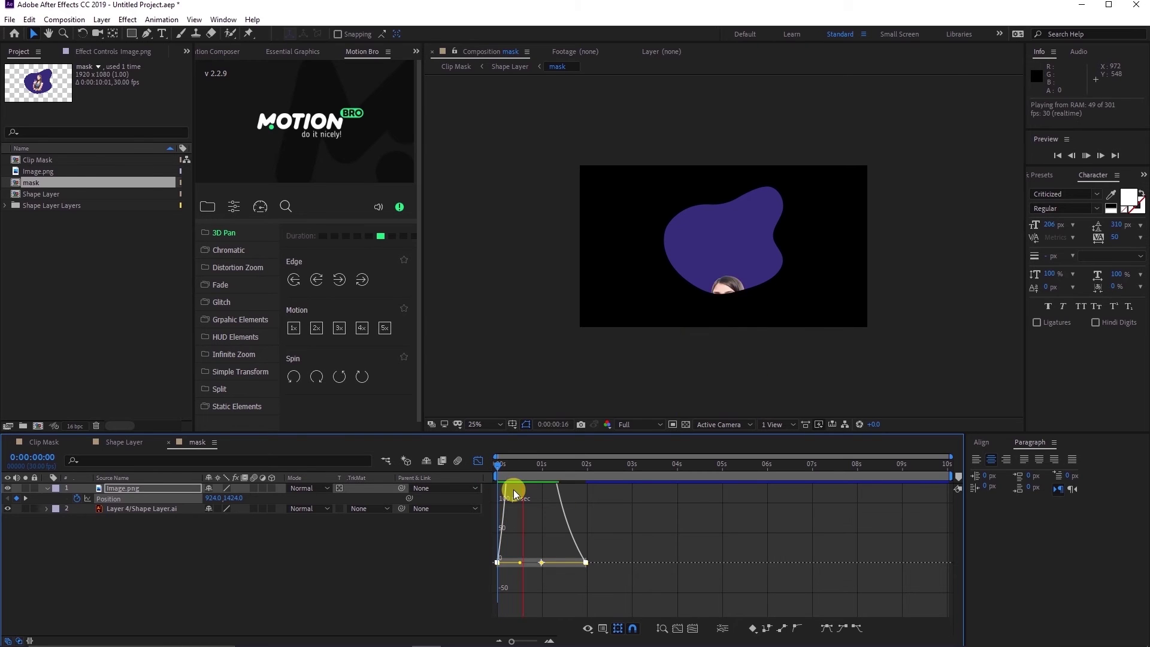
left_click(606, 469)
key("space")
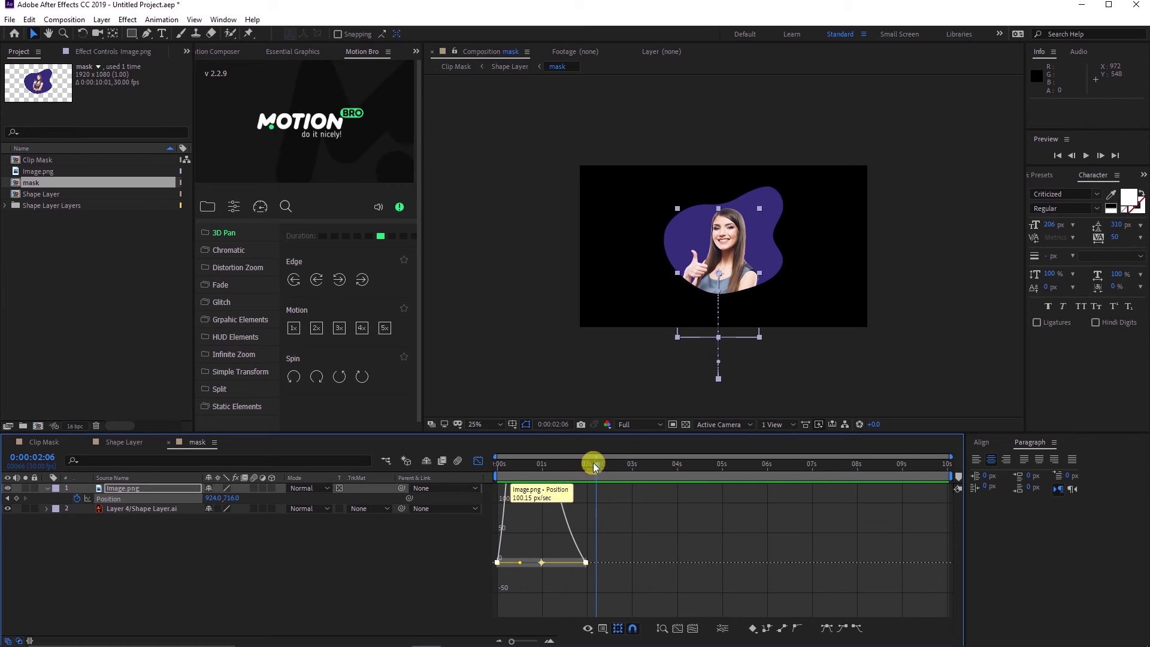
left_click(477, 461)
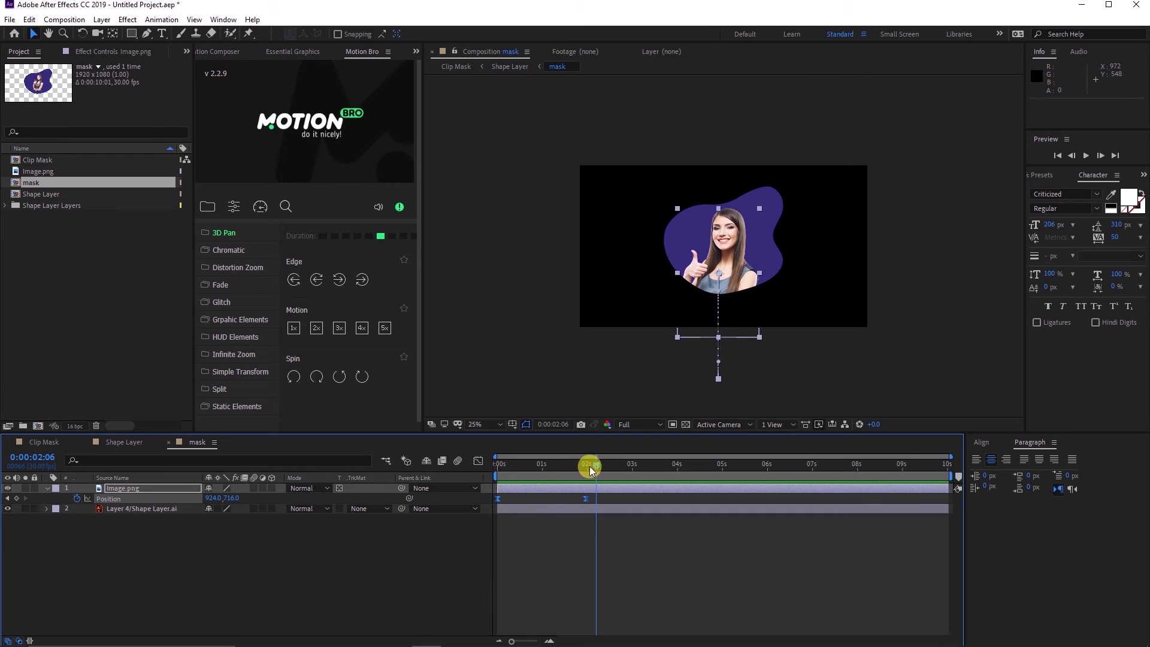
left_click(50, 444)
Step: Keyframe the Shape Layer's Scale from 0% at 0 s to 100% at 1 s, and preview it
key("space")
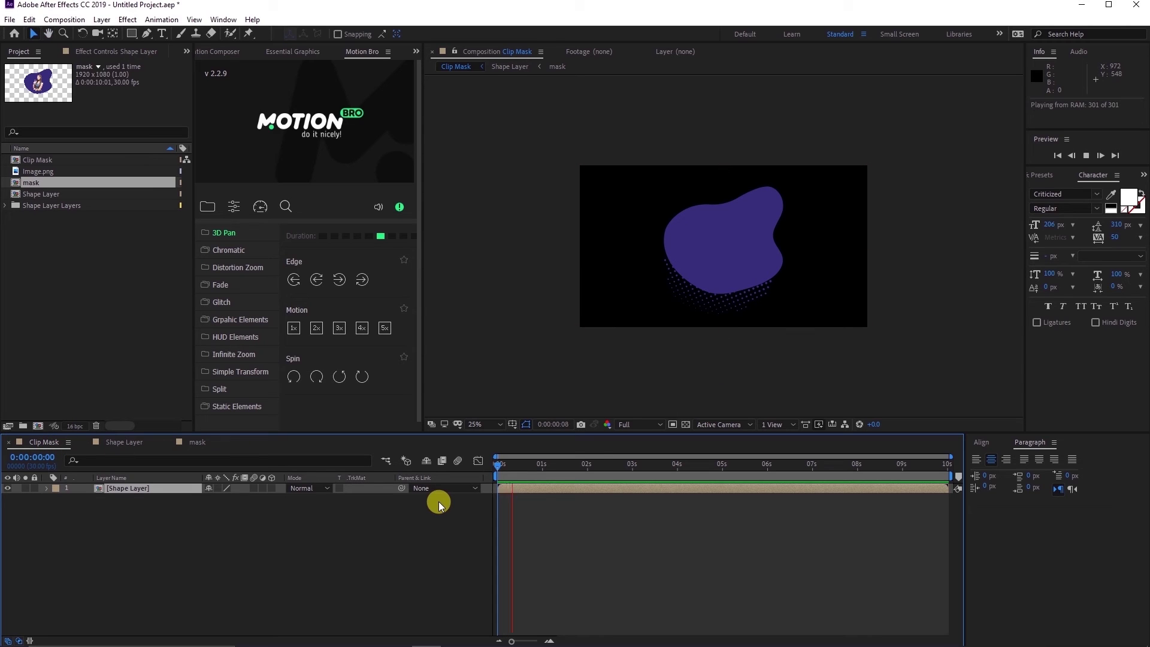
key("space")
left_click_drag(498, 502, 542, 500)
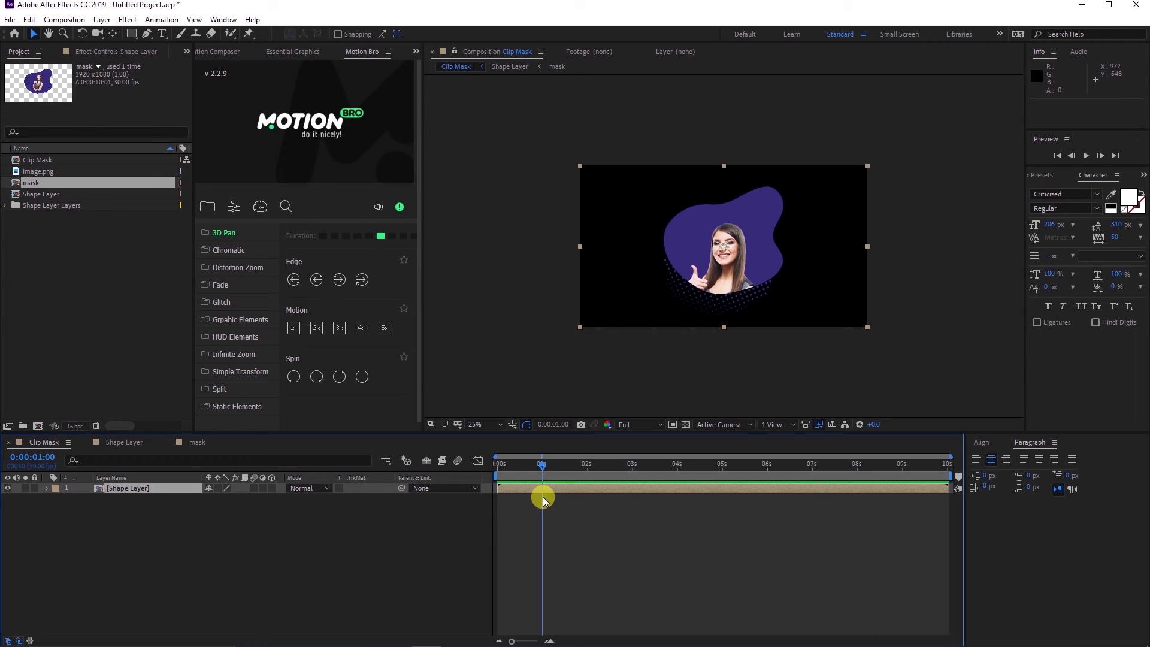
key("s")
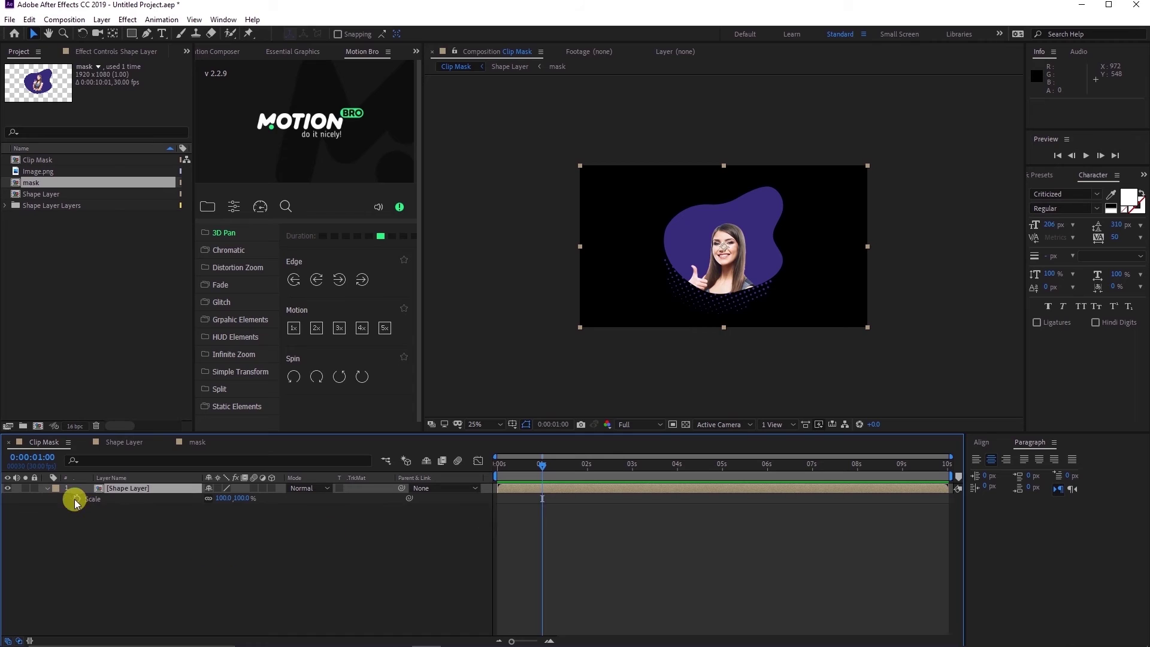
left_click(76, 498)
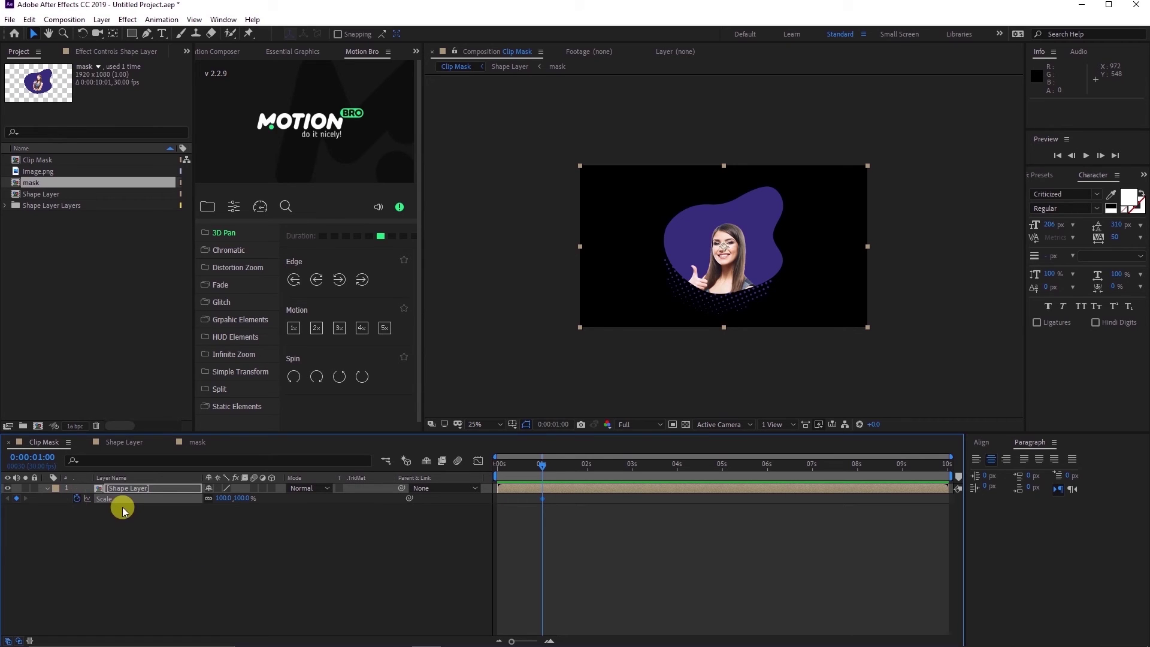
left_click_drag(544, 464, 397, 495)
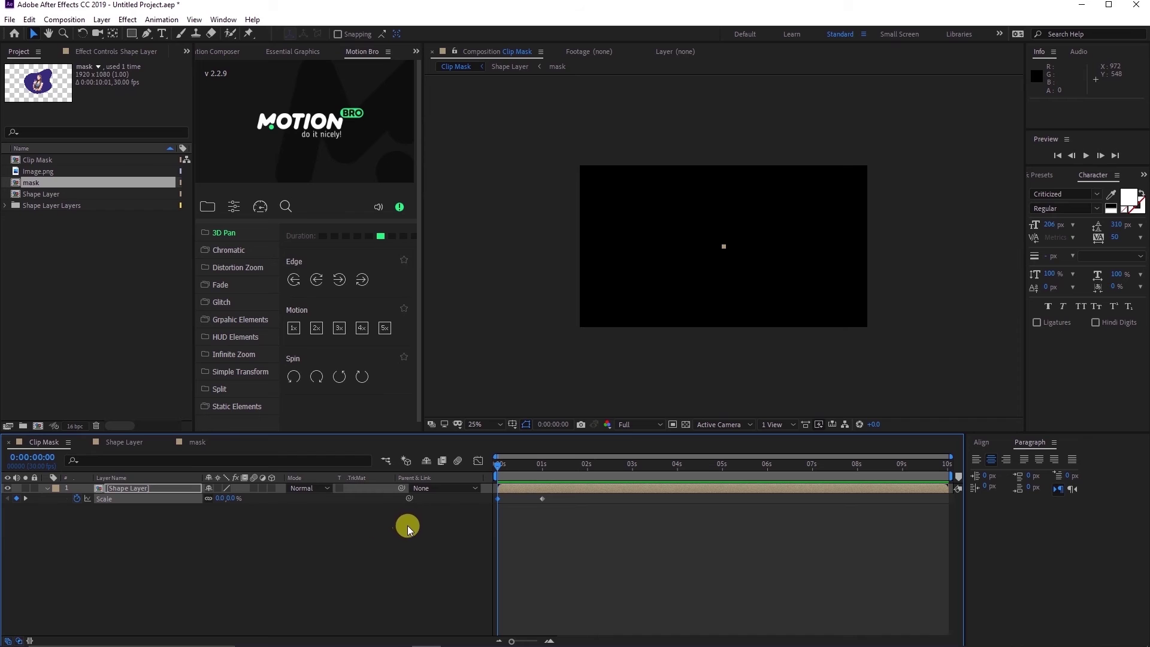
key("space")
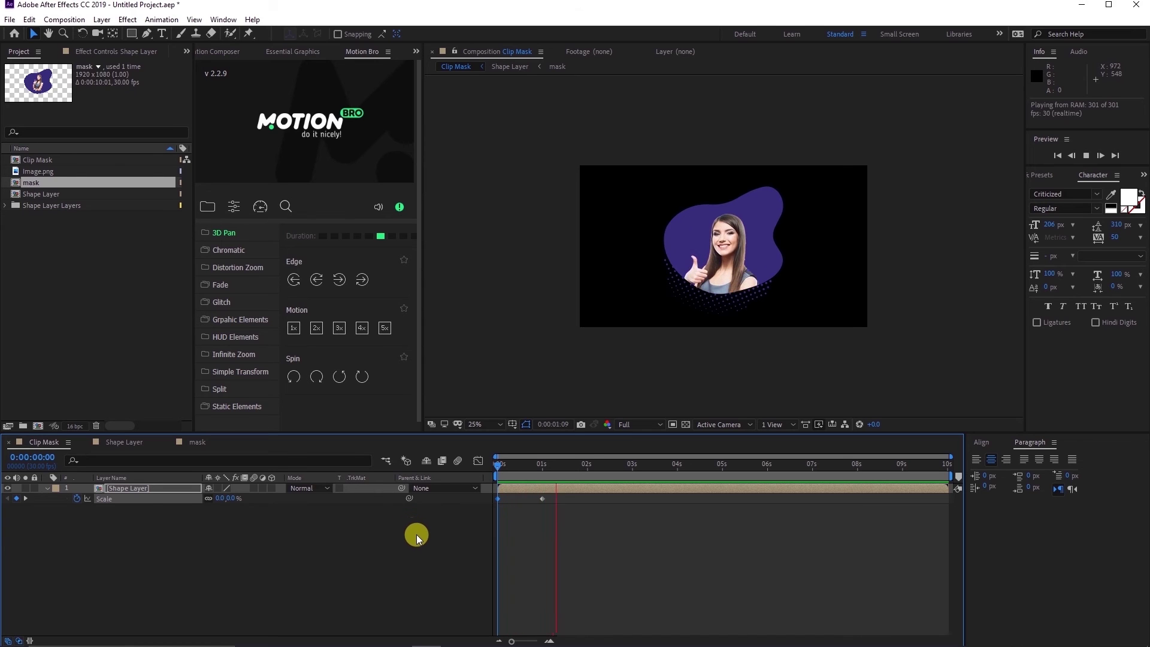
key("space")
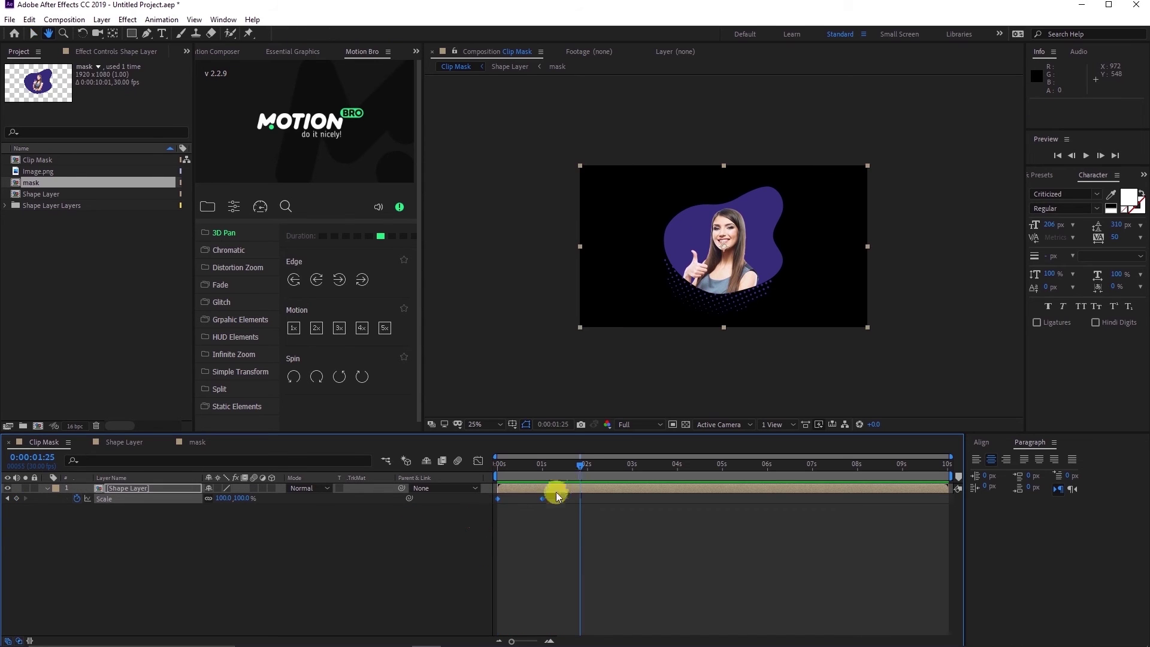
Step: Apply Easy Ease to the Shape Layer's two Scale keyframes
right_click(545, 500)
mouse_move(599, 489)
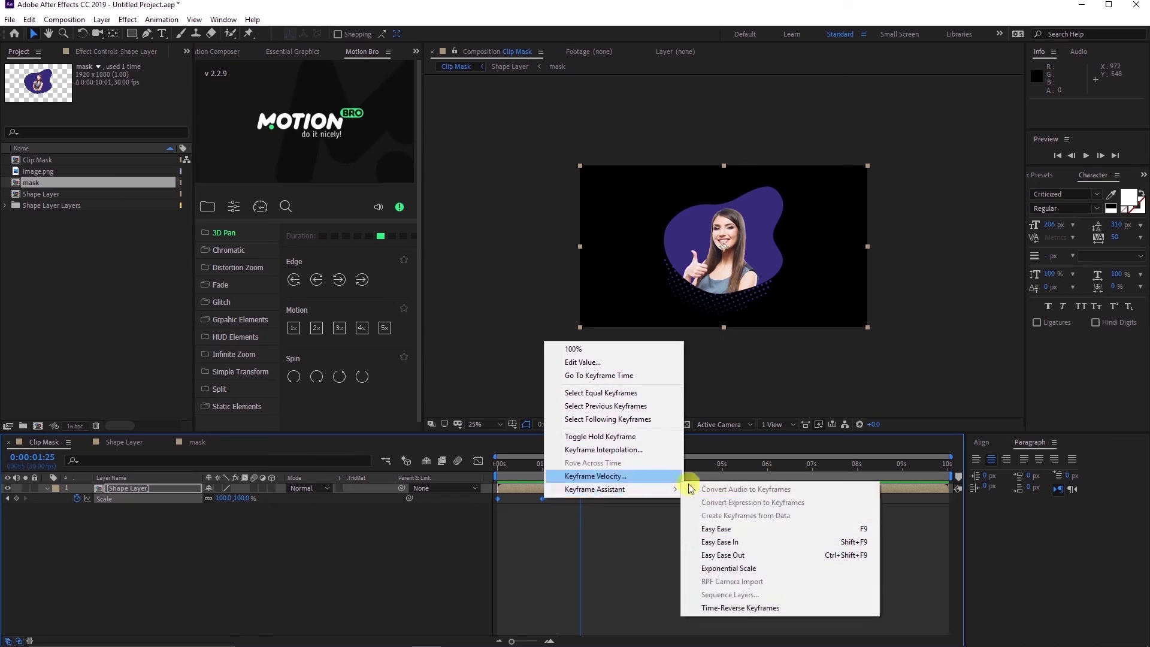
left_click(728, 532)
left_click(612, 548)
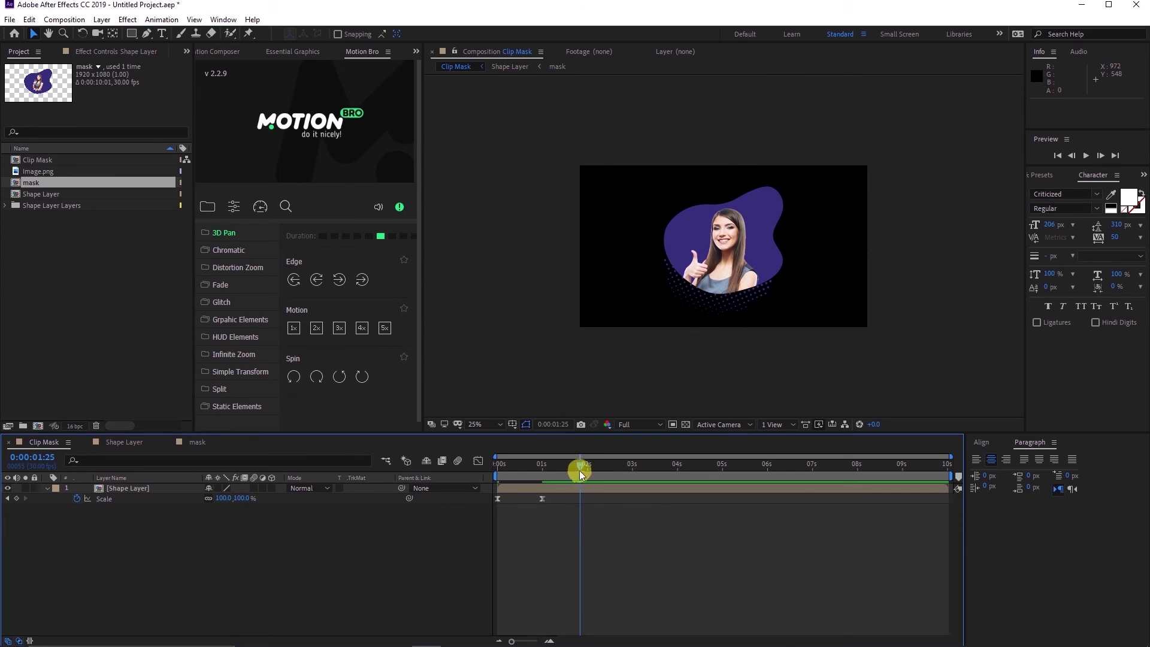
left_click_drag(579, 469, 467, 495)
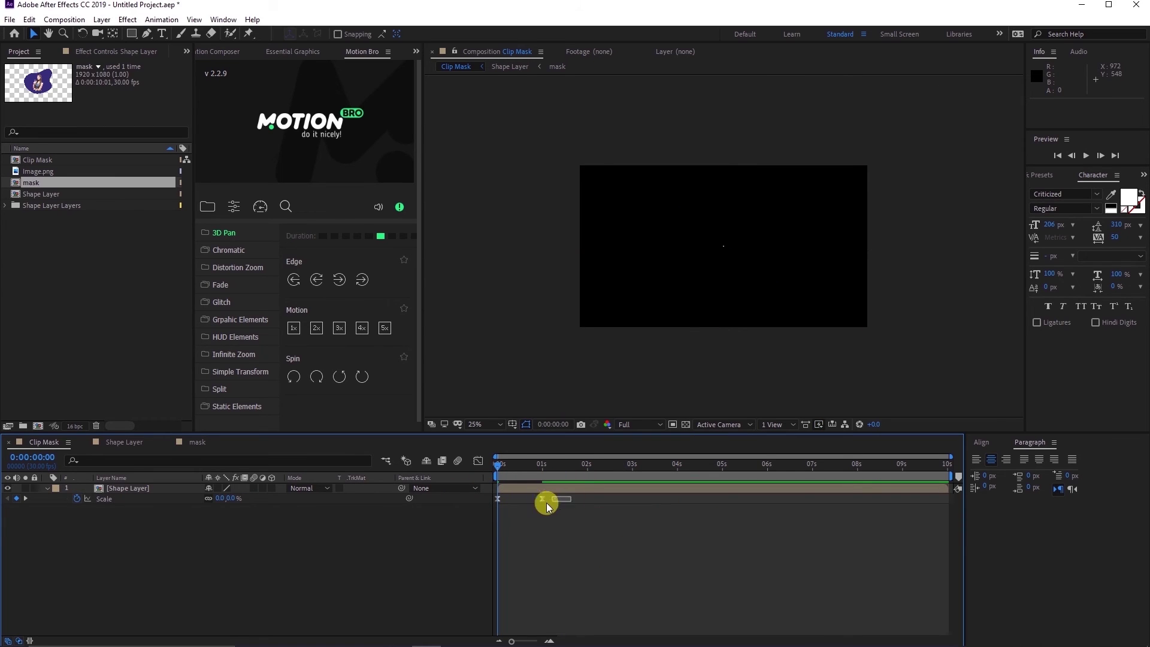
left_click_drag(550, 494, 476, 523)
left_click_drag(501, 465, 518, 467)
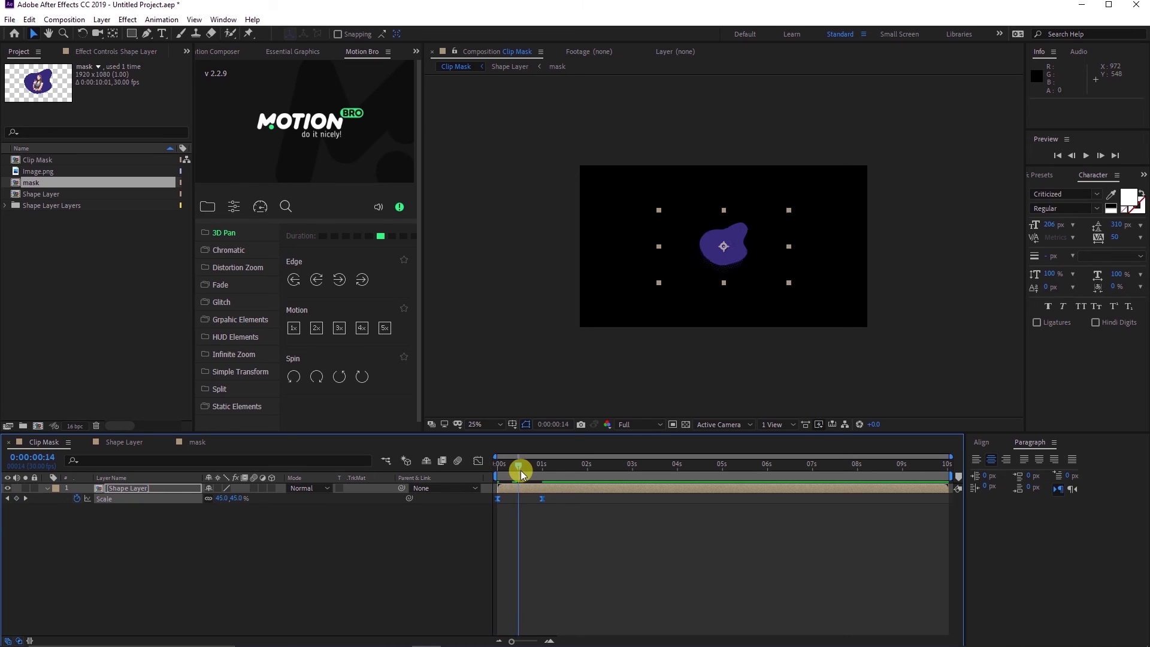
Step: Inspect the eased Scale speed curve in the Graph Editor, keeping it unchanged, and preview from the start
left_click(478, 460)
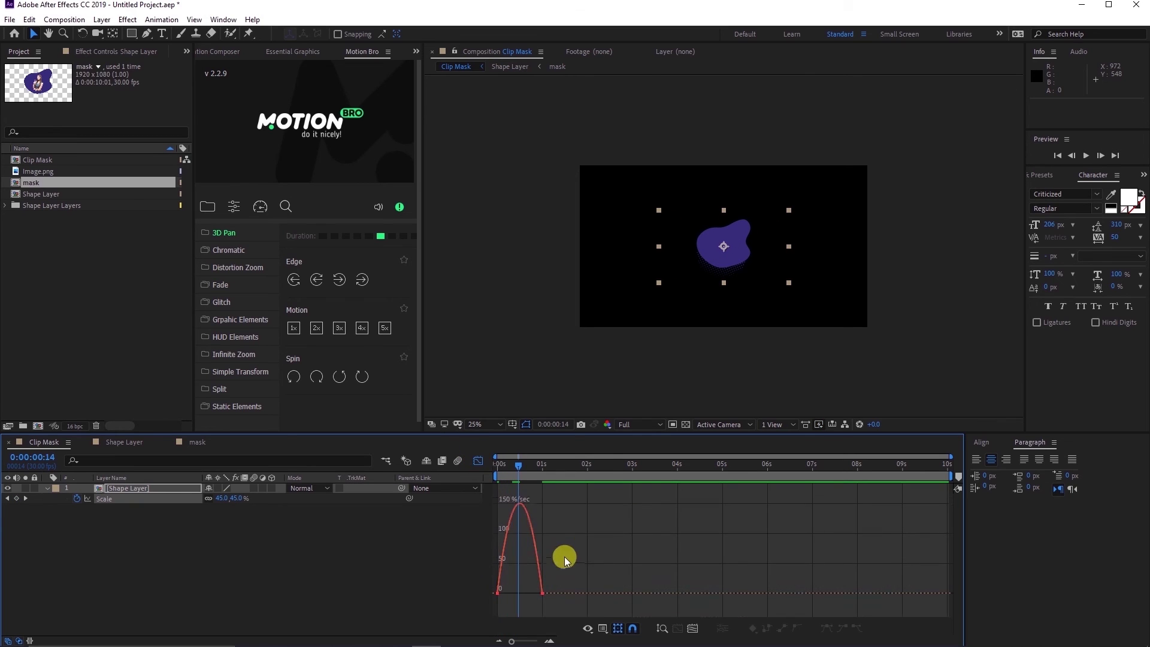
left_click_drag(603, 579, 465, 628)
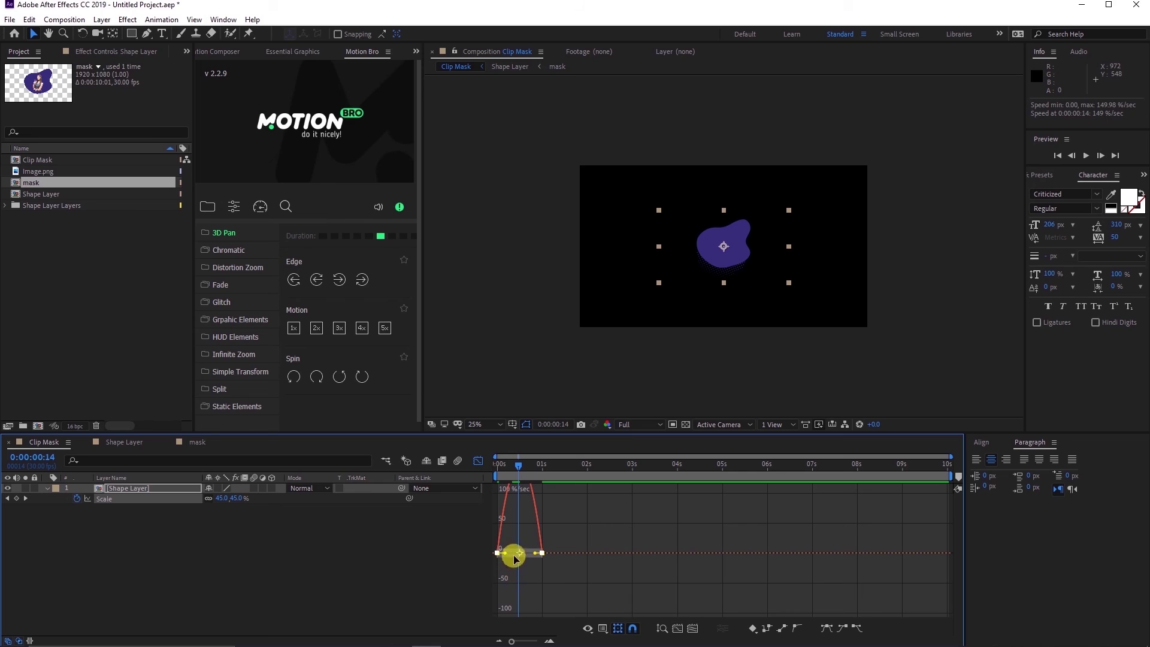
left_click_drag(535, 553, 503, 552)
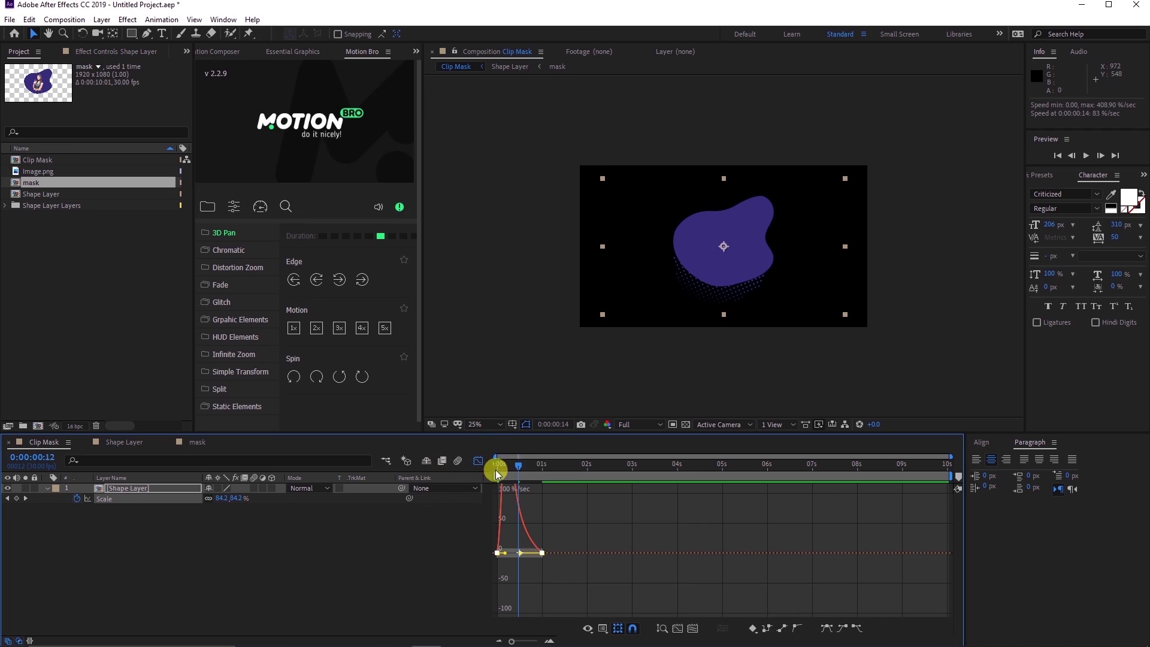
key("ctrl+z")
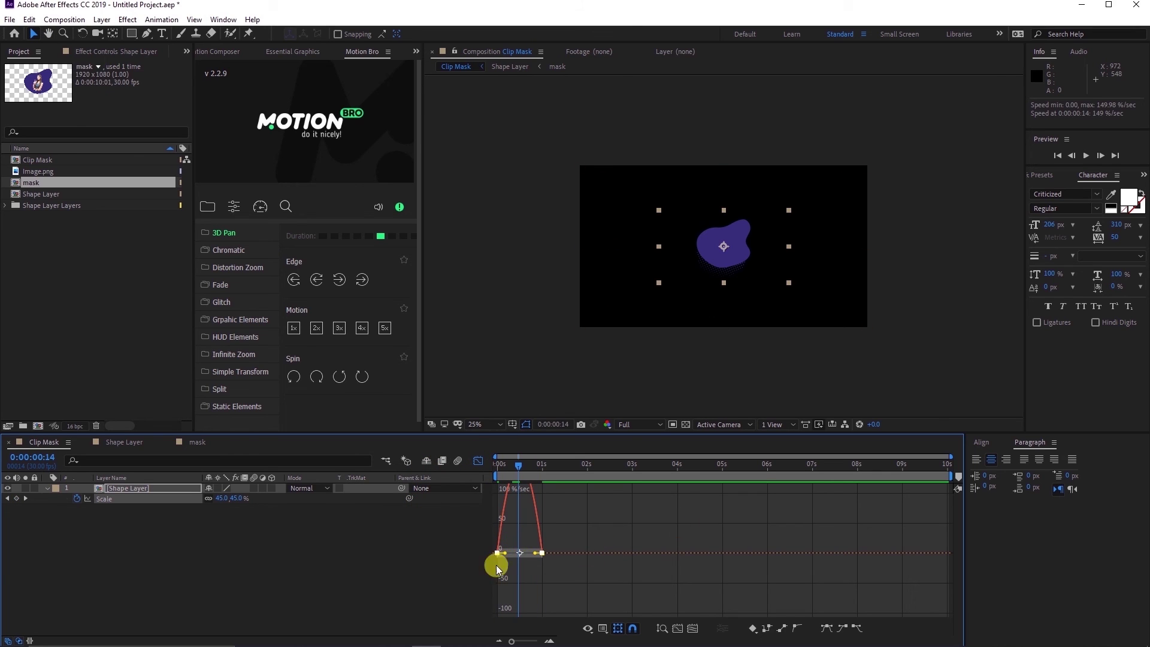
key("shift+F3")
key("Home")
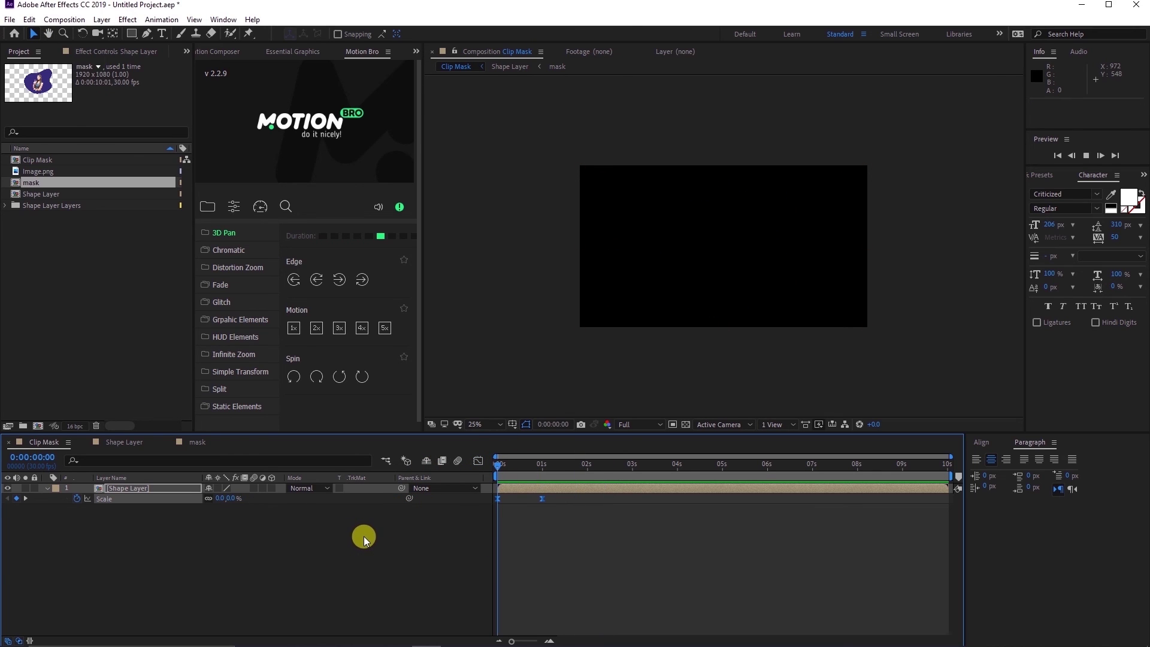
key("space")
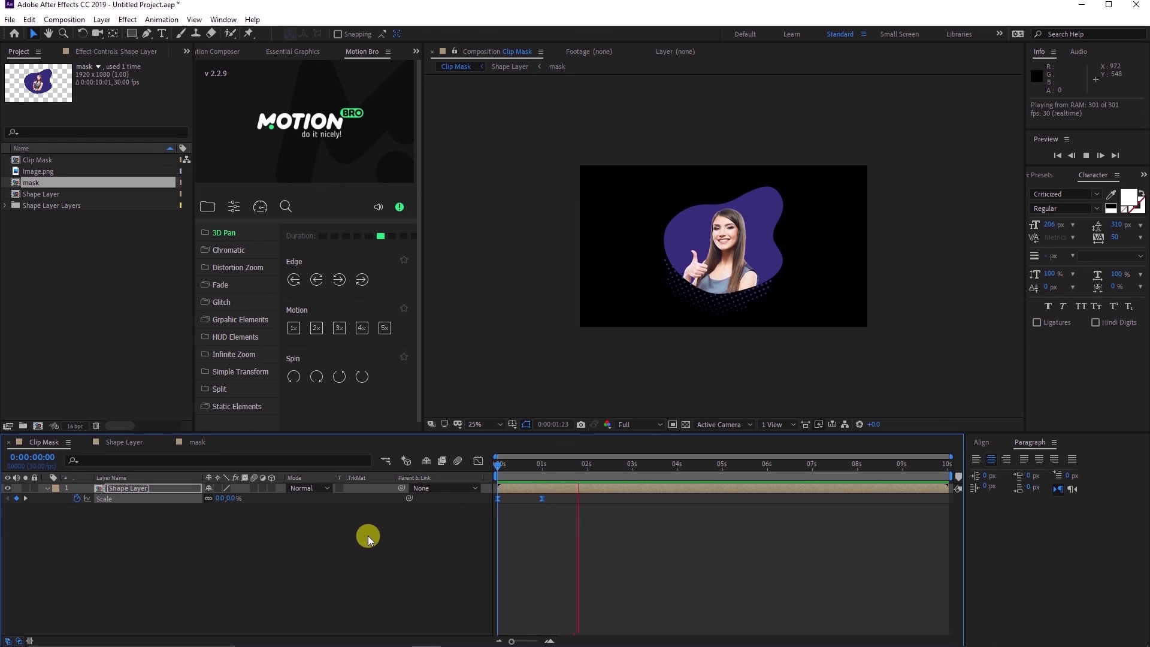
Step: Stop playback and start a new solid layer, selecting its default name for replacement
key("space")
right_click(159, 551)
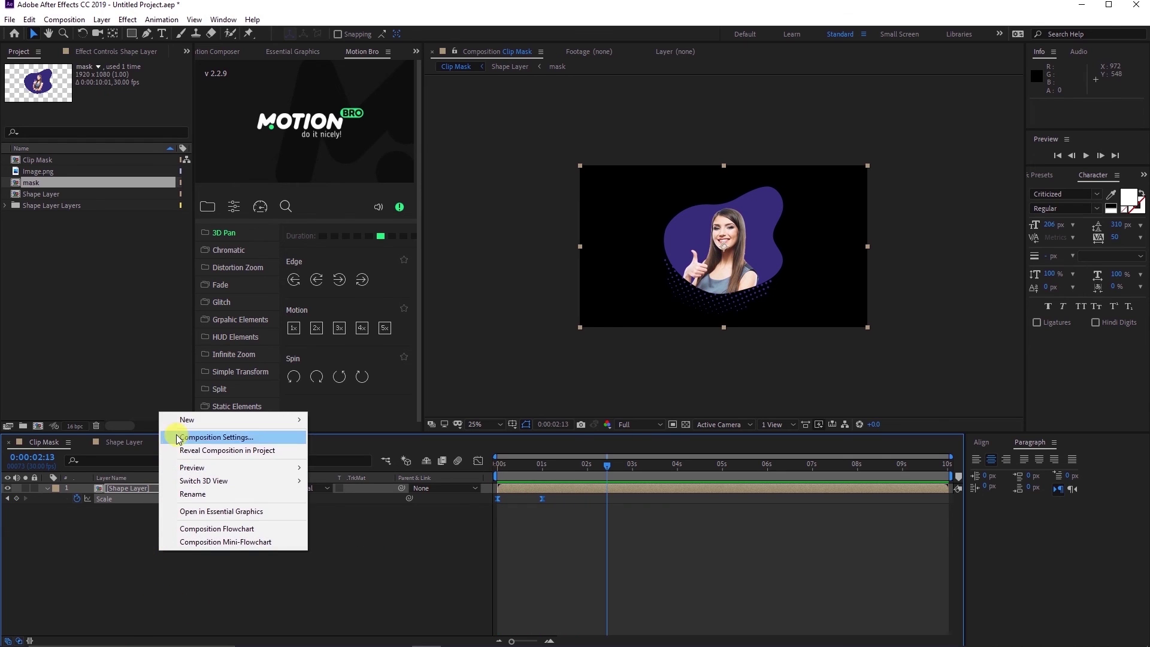
mouse_move(239, 419)
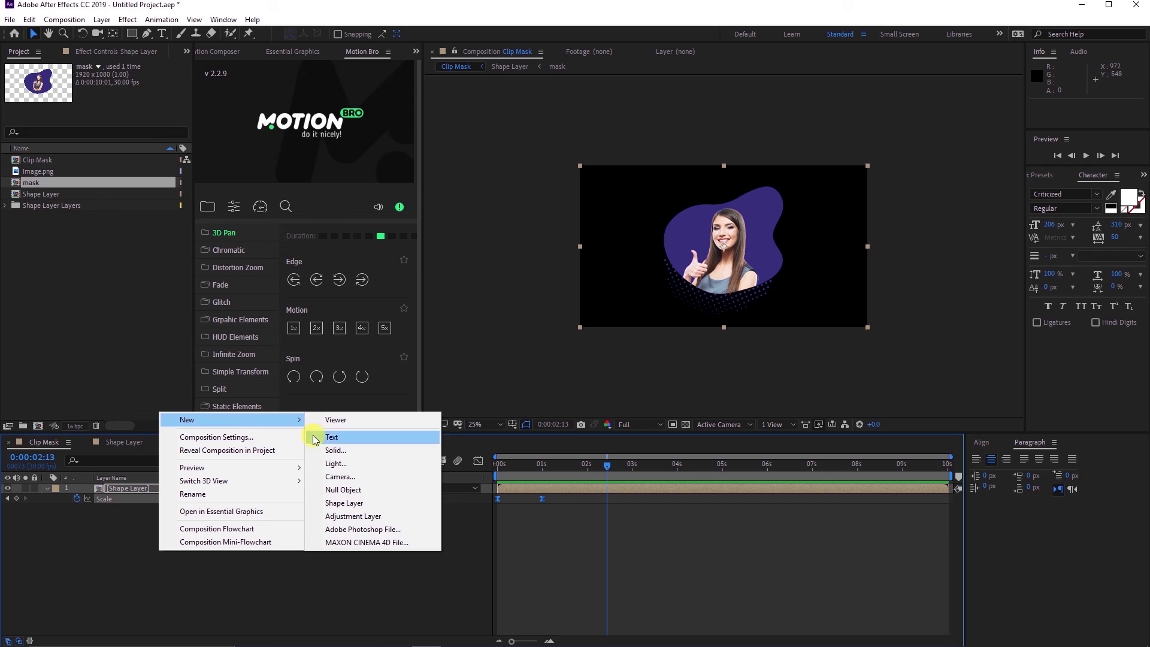
left_click(335, 451)
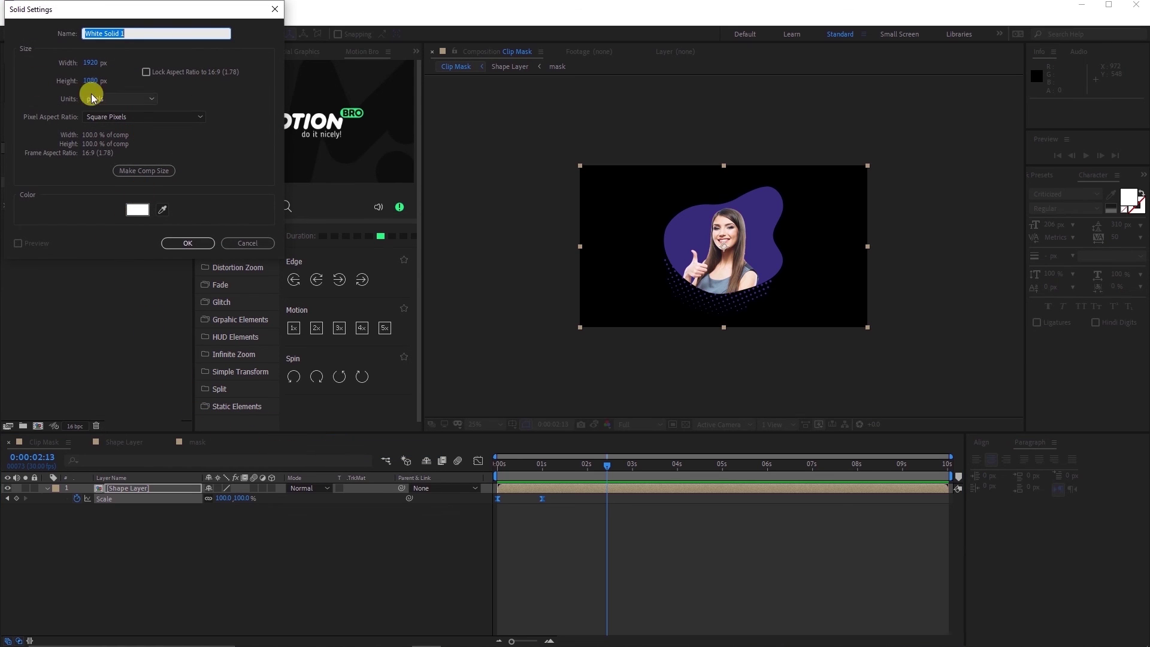
left_click_drag(135, 32, 40, 44)
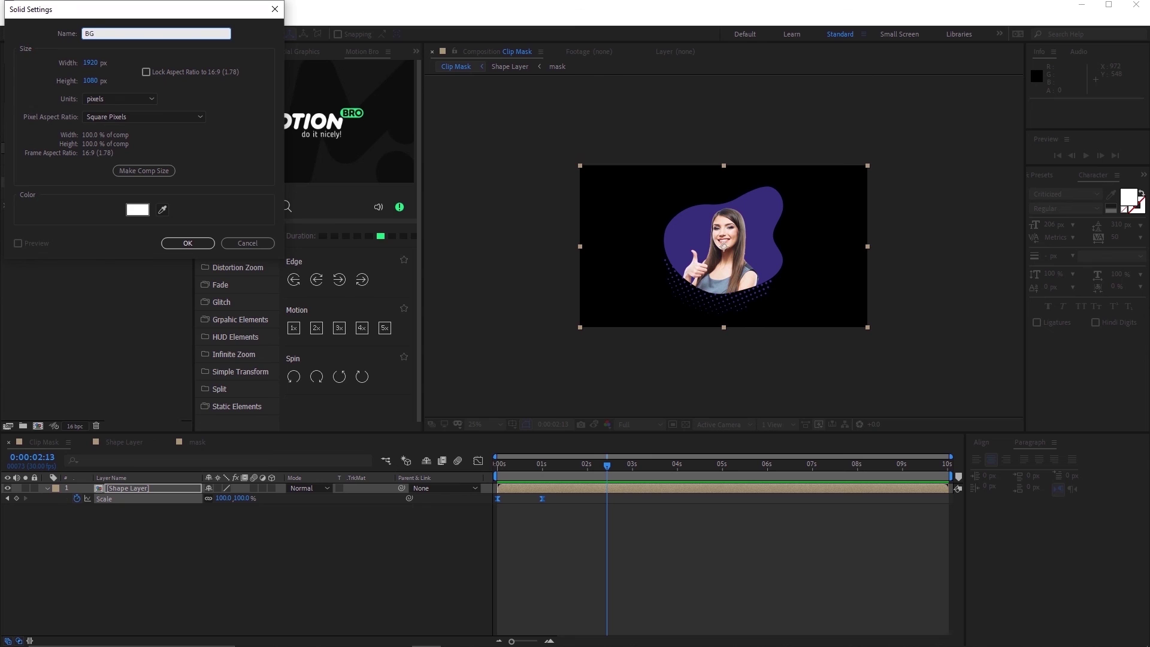
Step: Name the solid 'BG', create it, and move it beneath Shape Layer
type("BG")
left_click(186, 243)
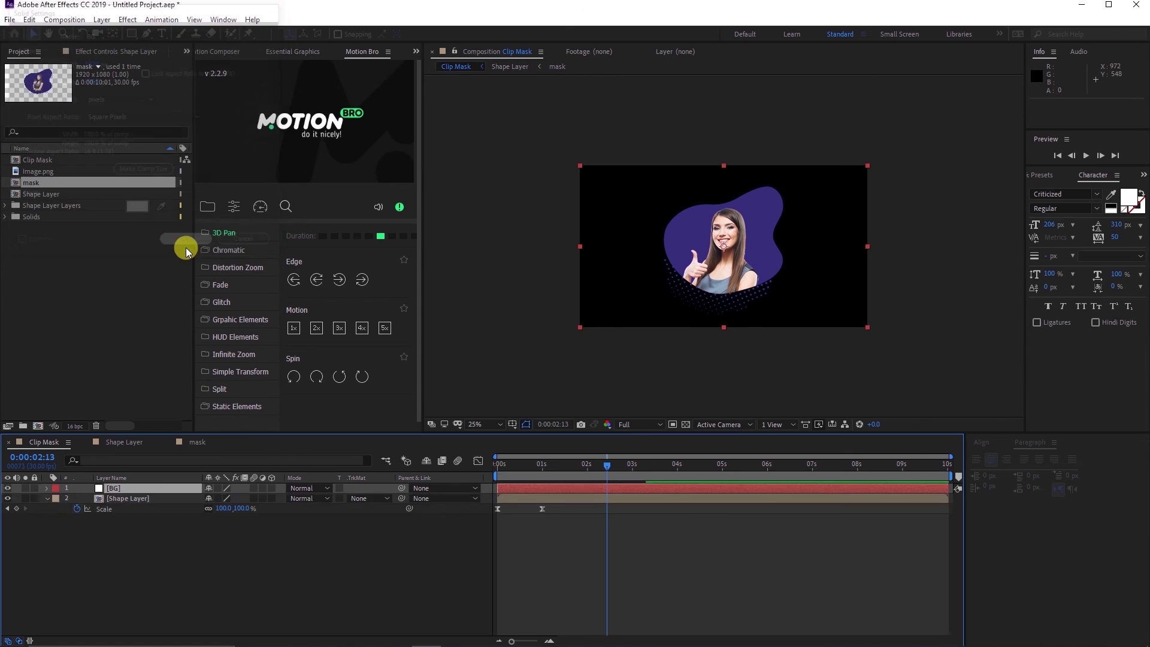
left_click_drag(116, 487, 117, 551)
Step: Preview the animation from 0s over the white background
left_click_drag(603, 465, 381, 531)
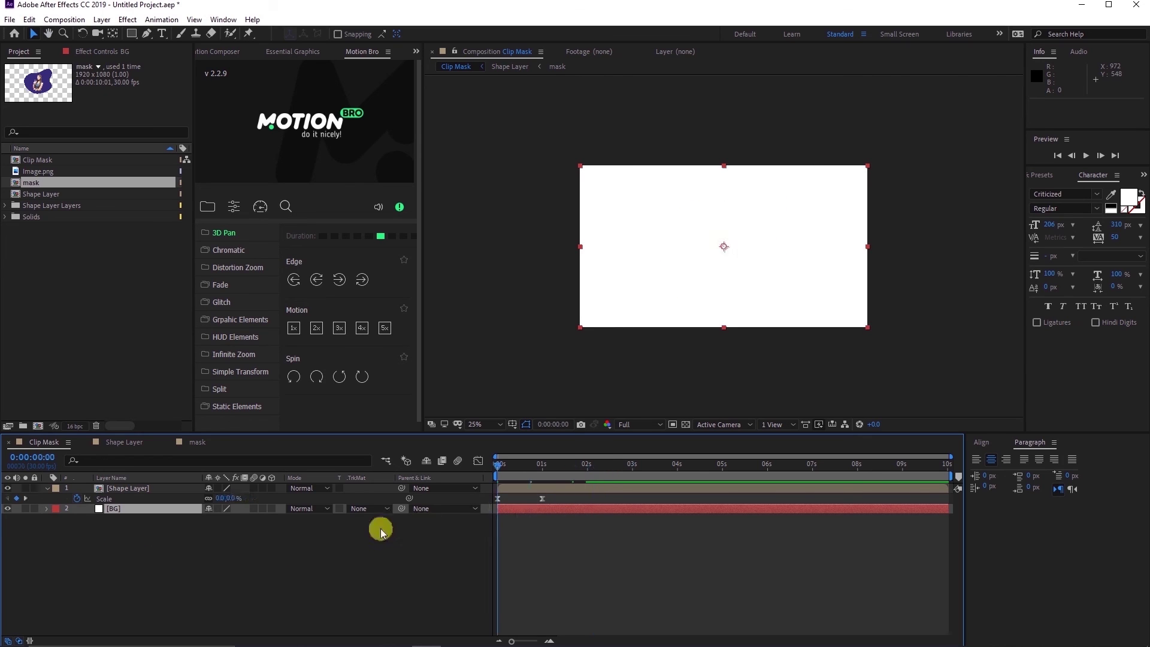
key("space")
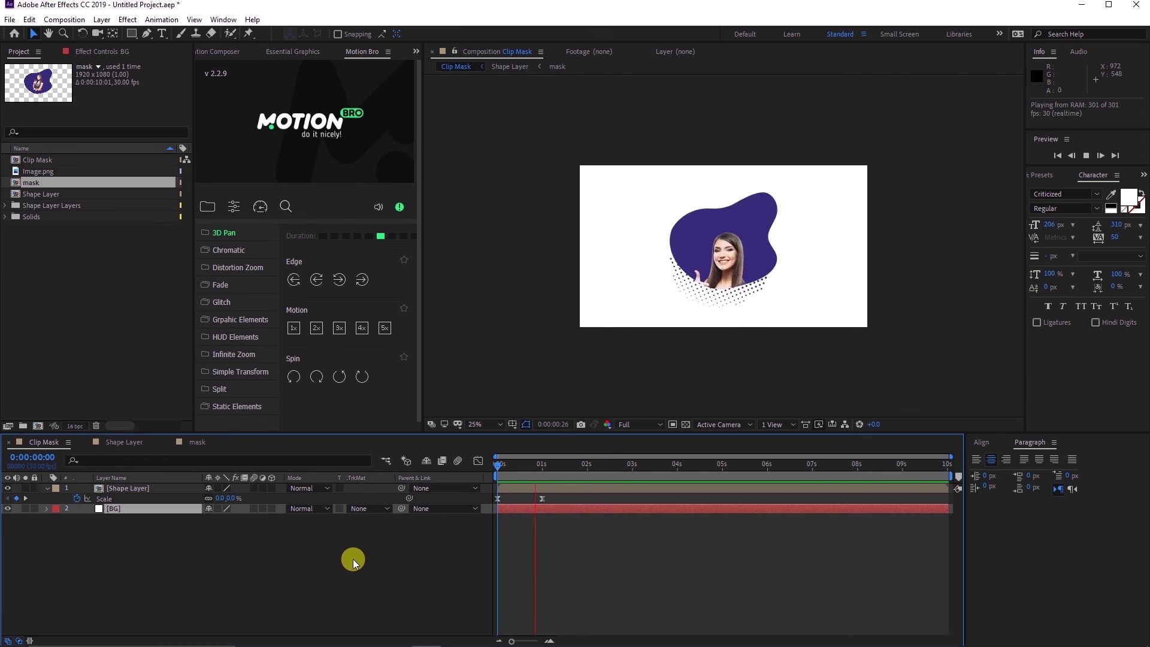
key("space")
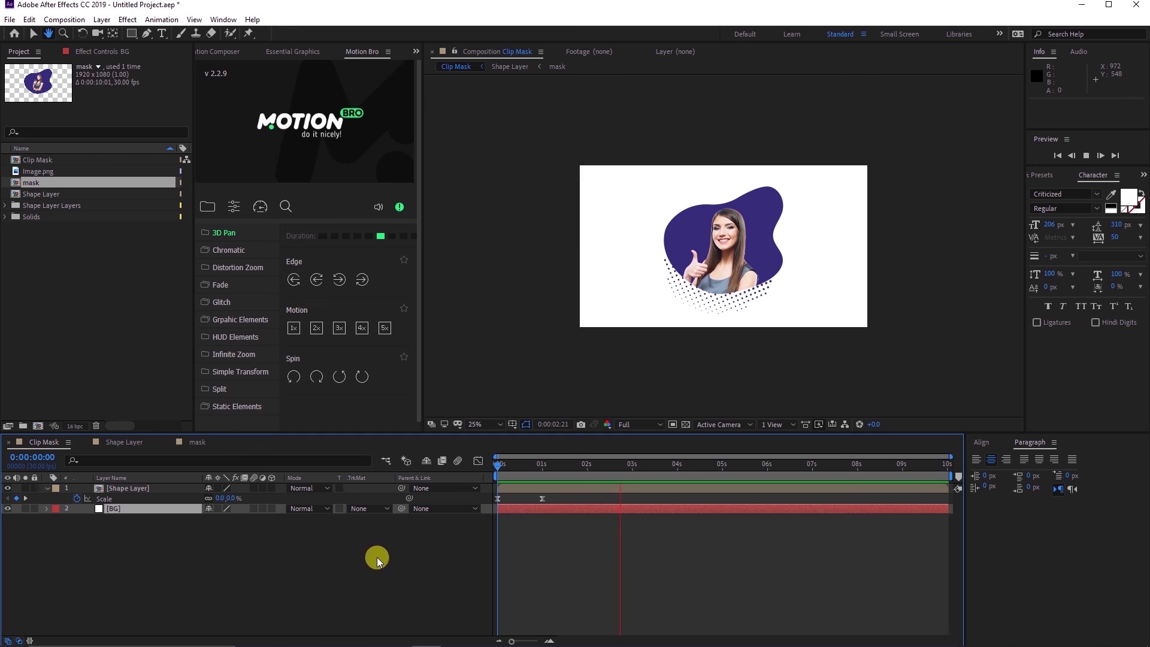